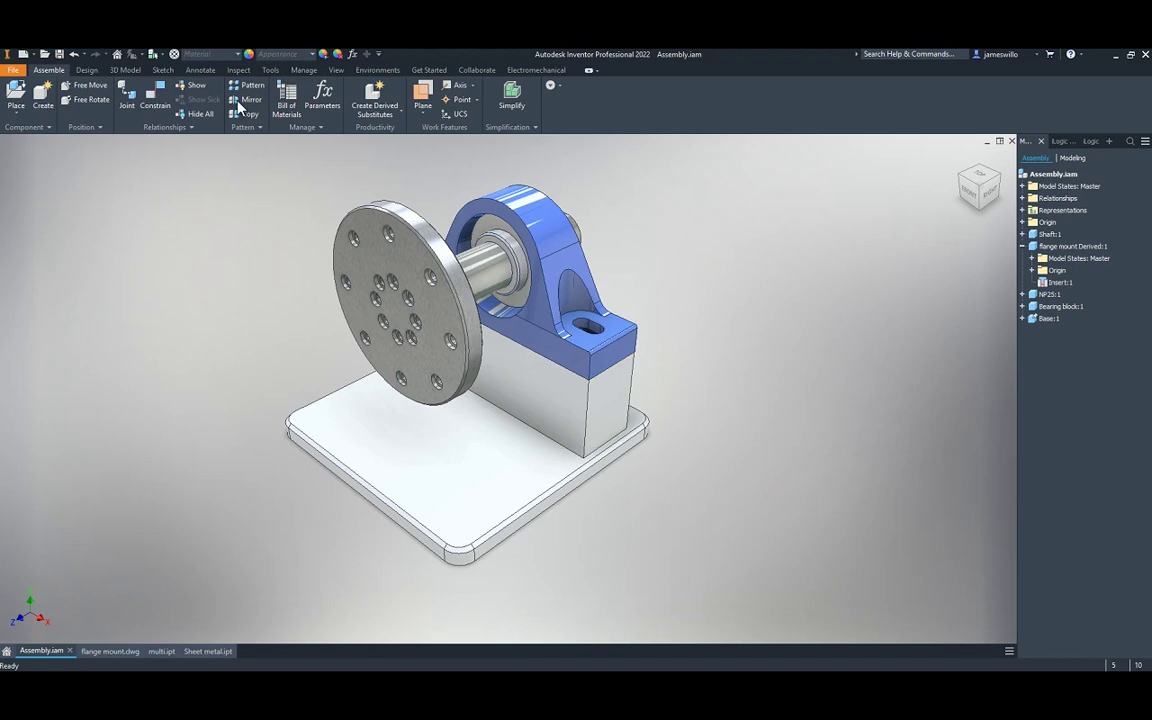
In the Bill of Materials, enter 'part' as the Description for Shaft, NP25 and Bearing block
left_click(286, 98)
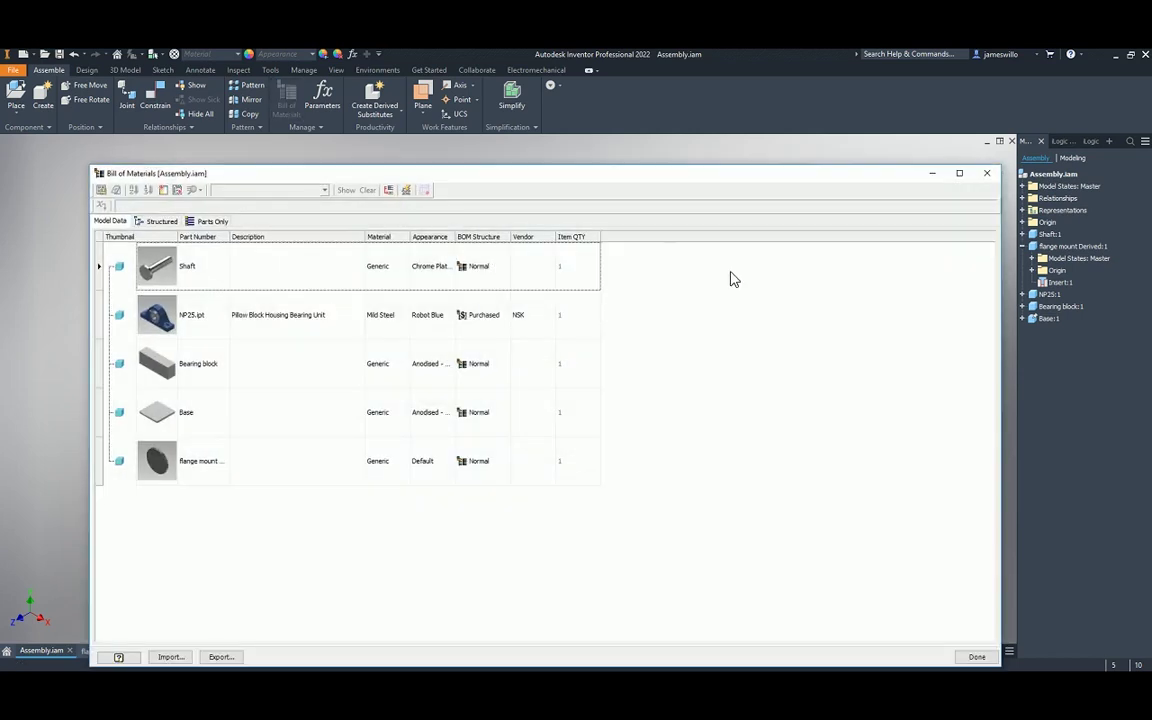
left_click(352, 266)
left_click(434, 268)
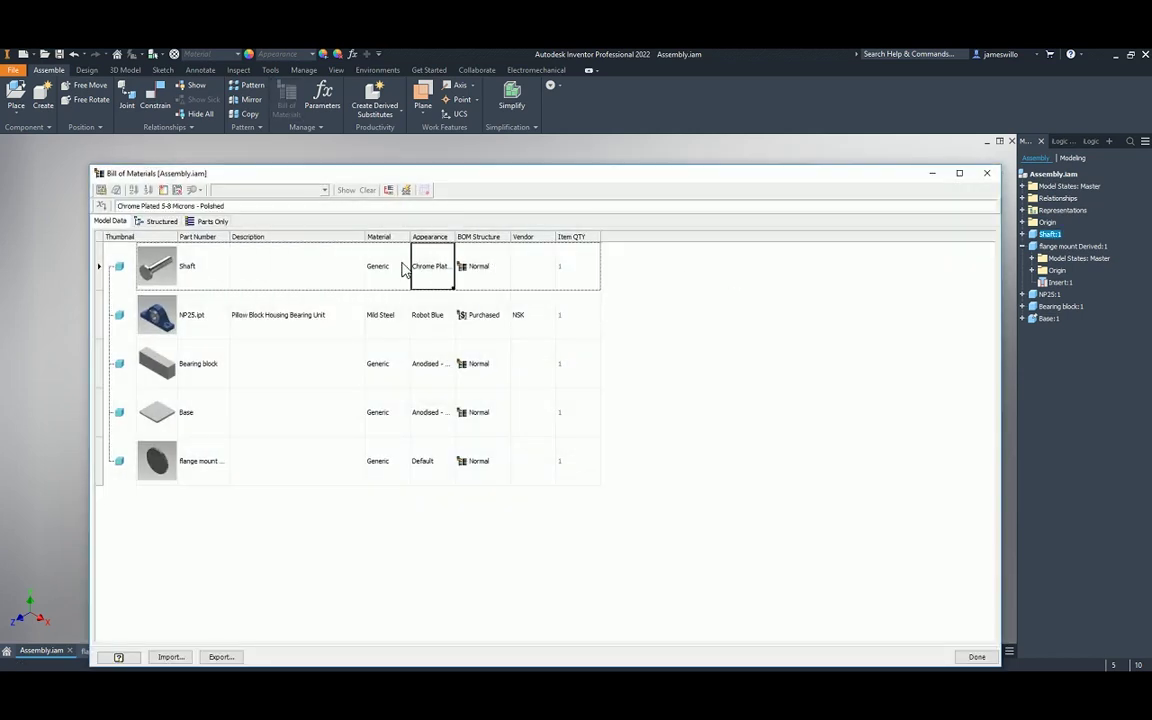
left_click_drag(274, 273, 277, 358)
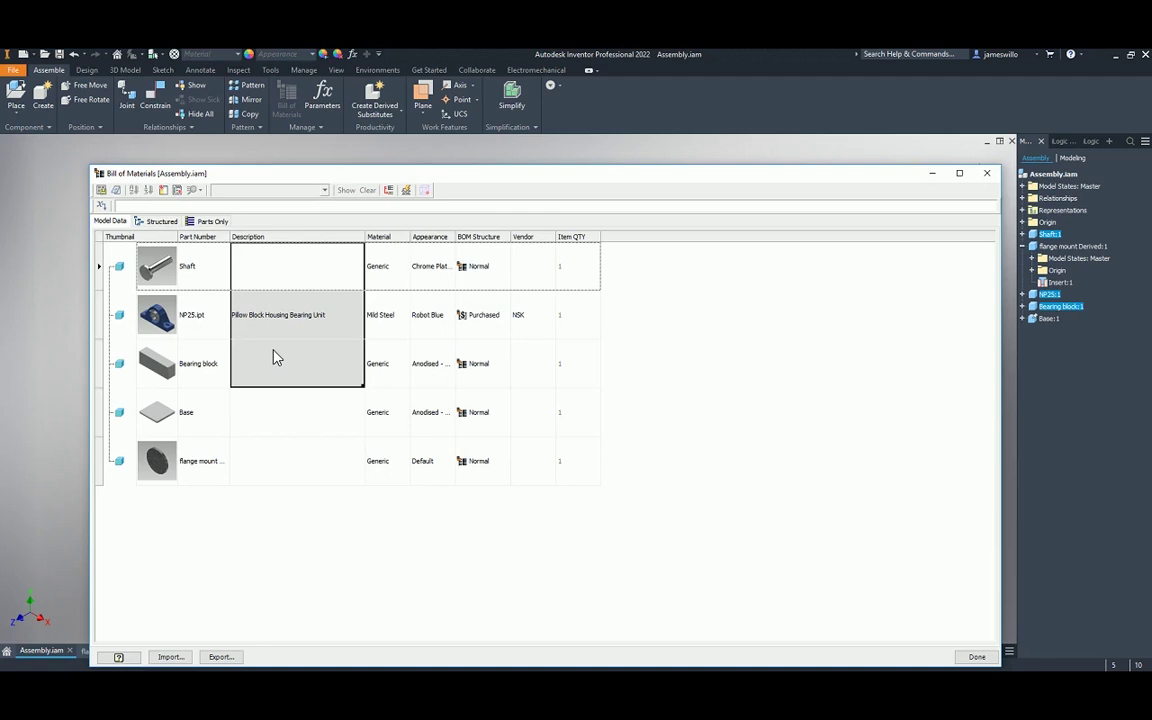
left_click(193, 206)
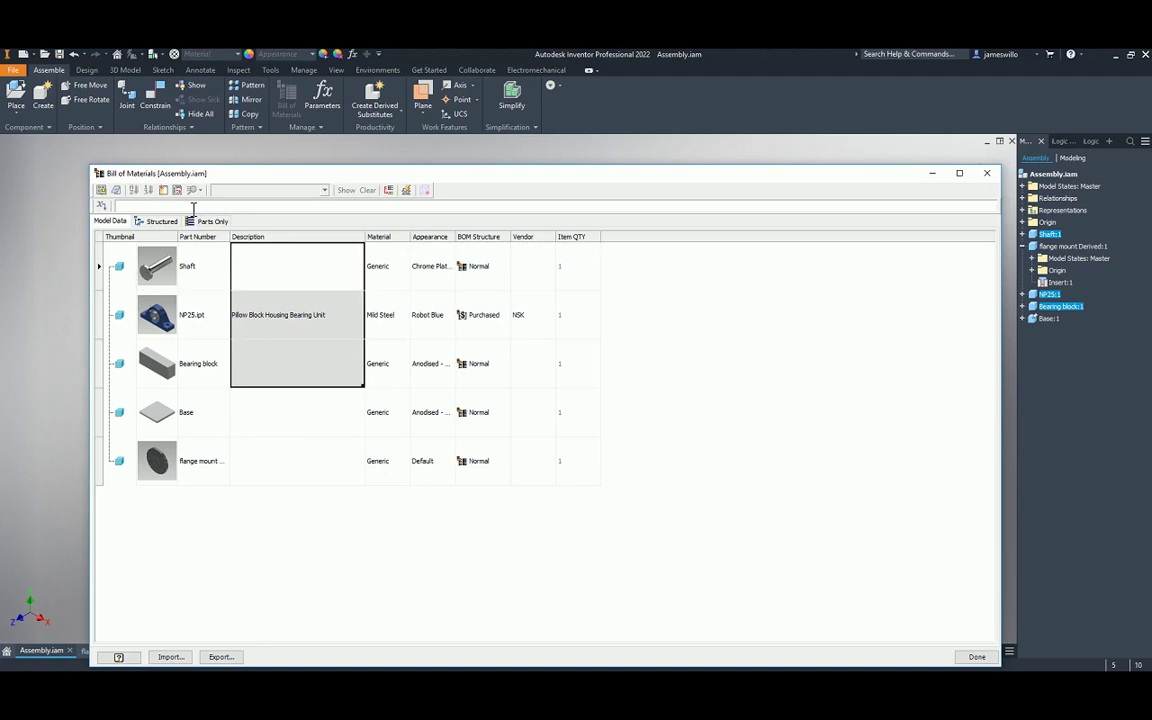
key("Return")
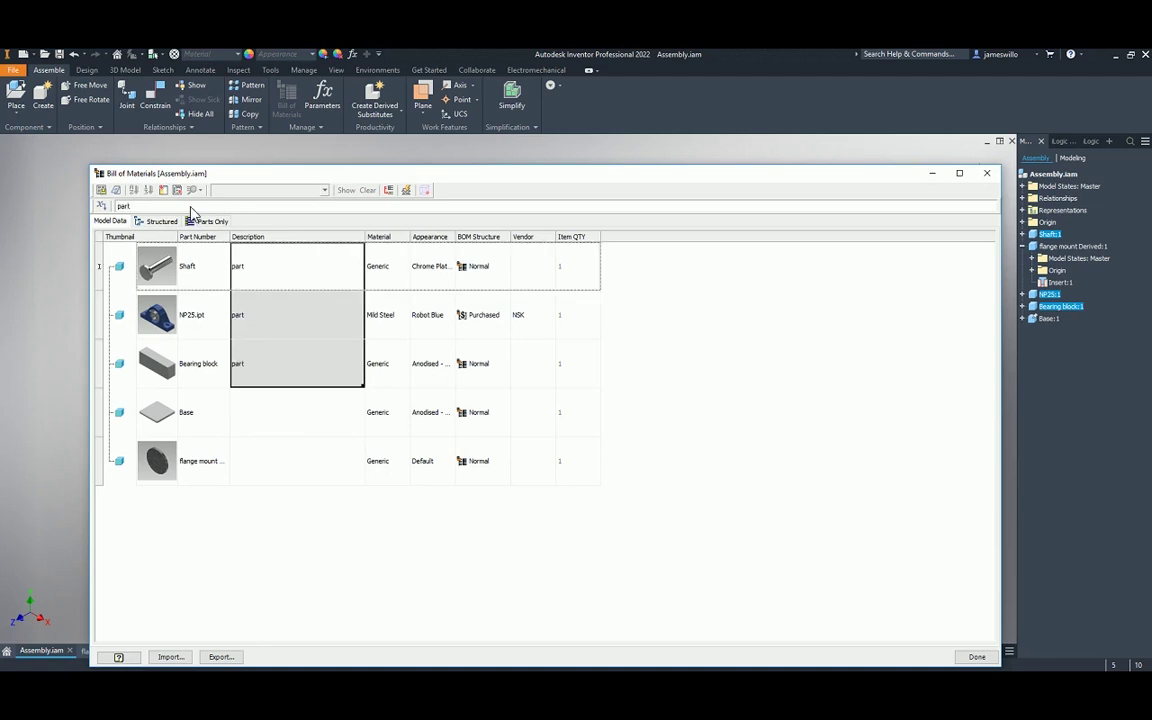
Clear the Shaft, NP25 and Bearing block Description cells again
left_click(257, 405)
left_click_drag(263, 265, 269, 380)
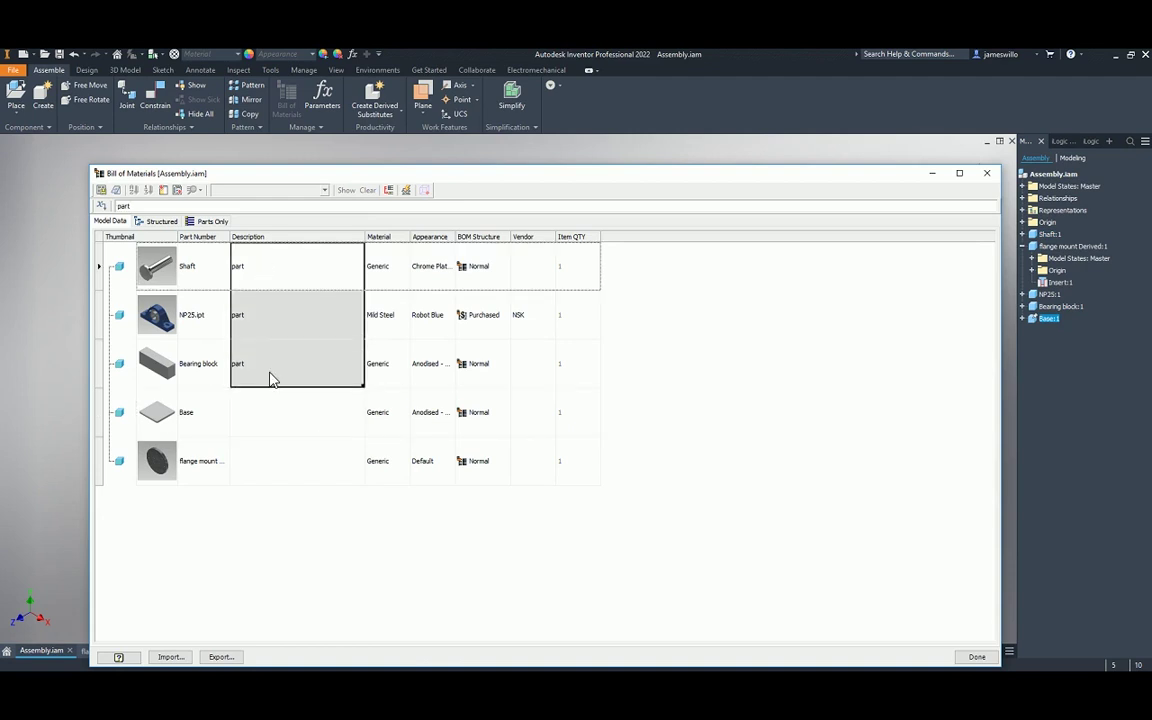
key("Delete")
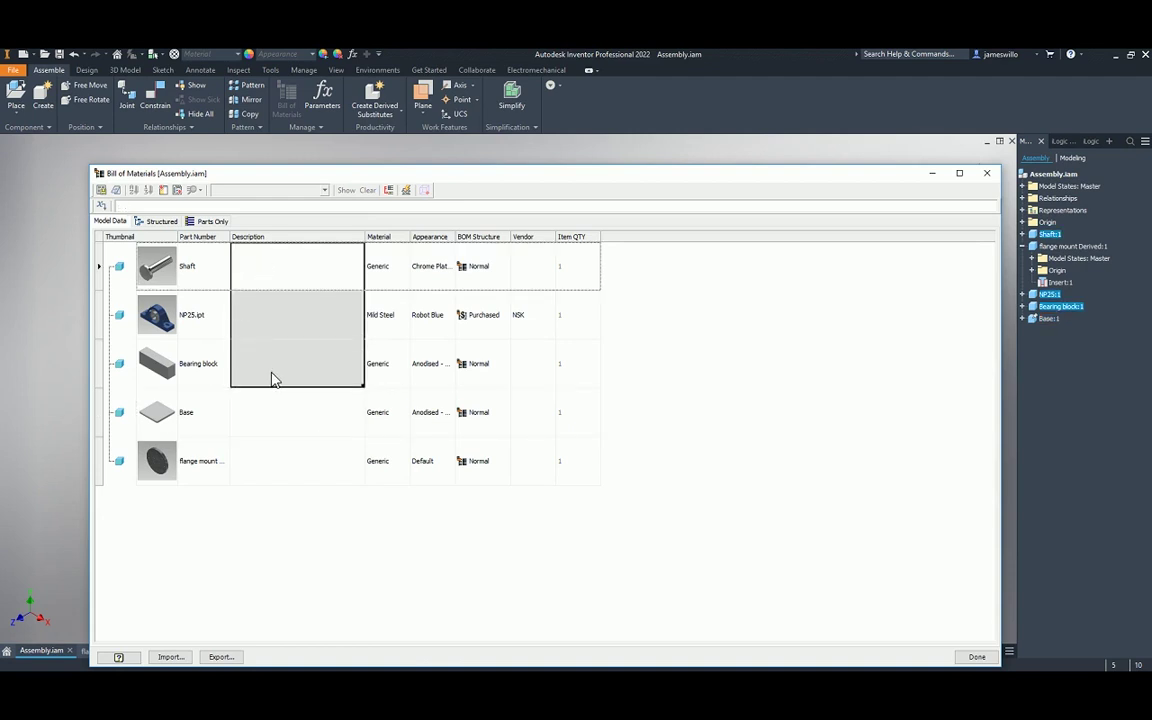
Open flange mount.ipt as the base component from the Modeling browser, then show flange mount.dwg
left_click(986, 173)
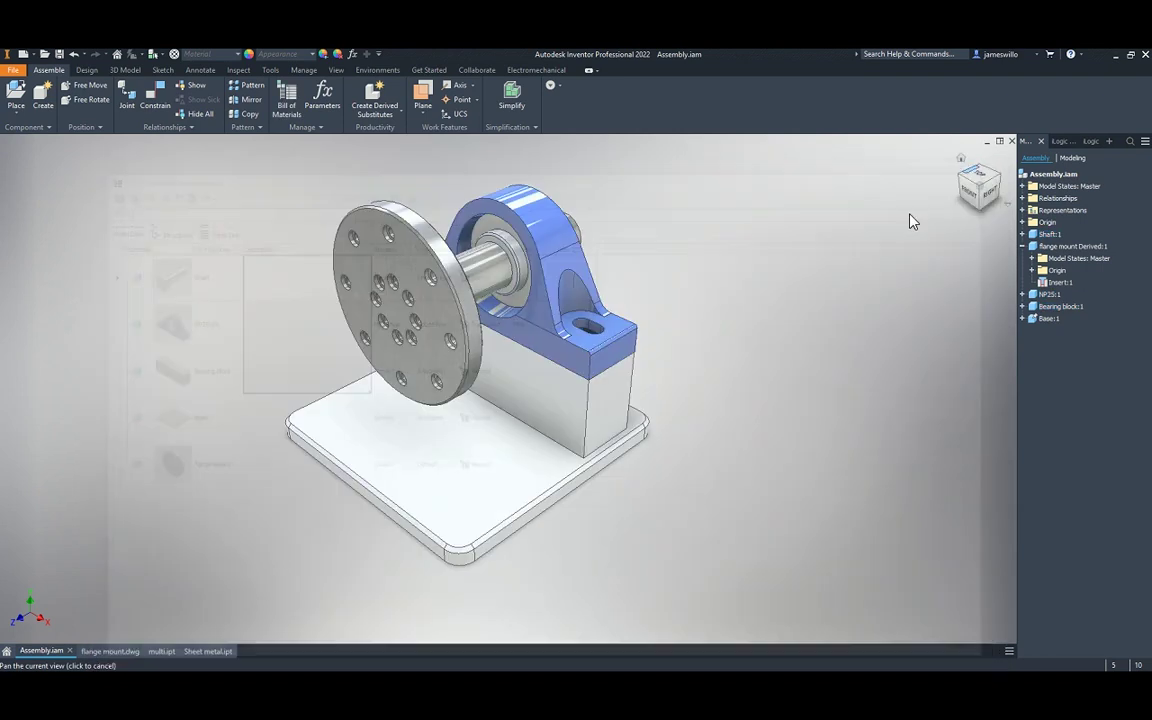
left_click(376, 231)
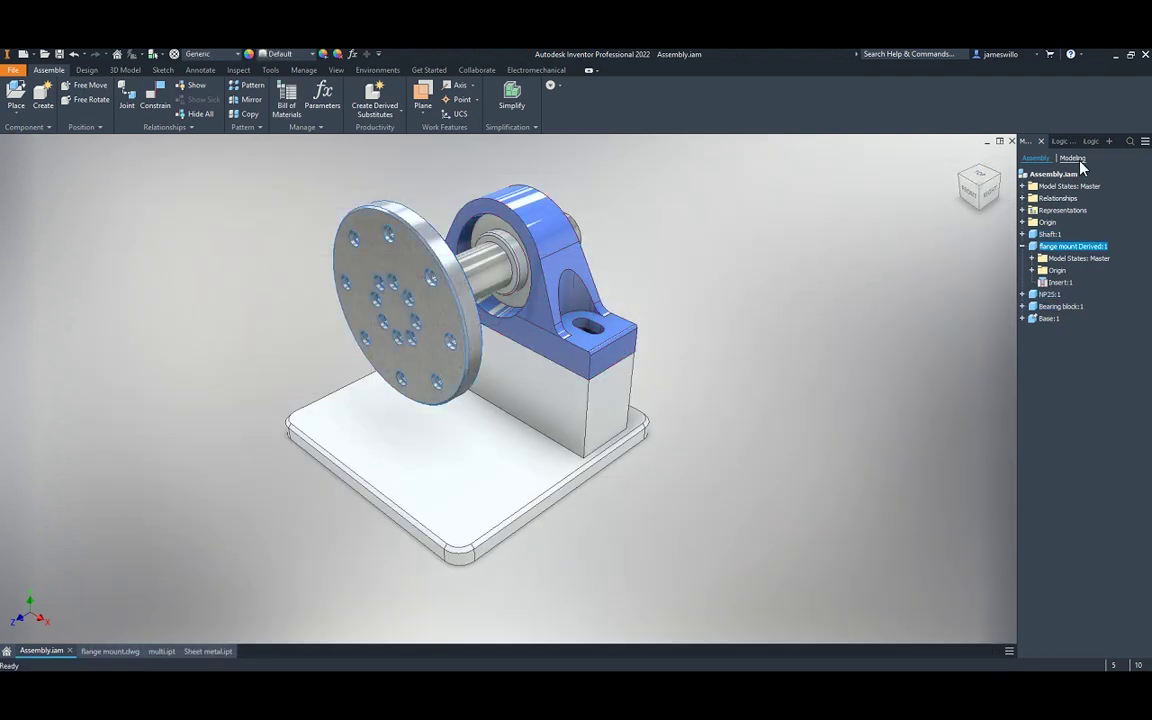
left_click(1072, 158)
left_click(1068, 295)
right_click(1066, 298)
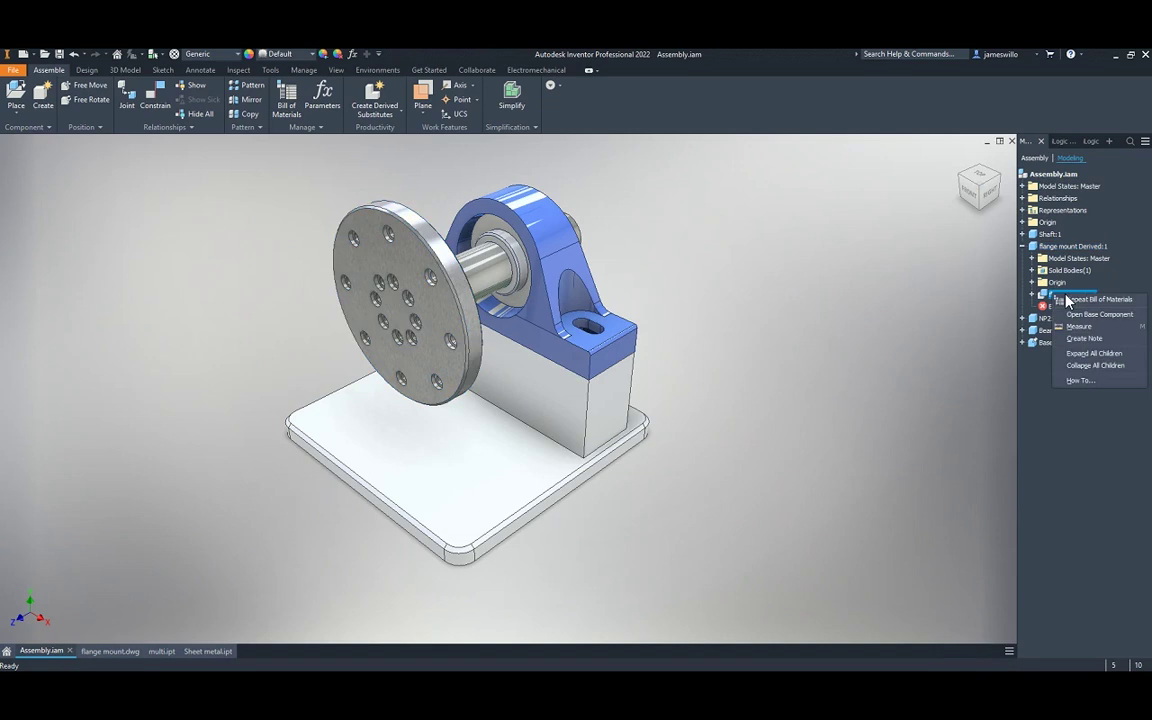
left_click(1121, 318)
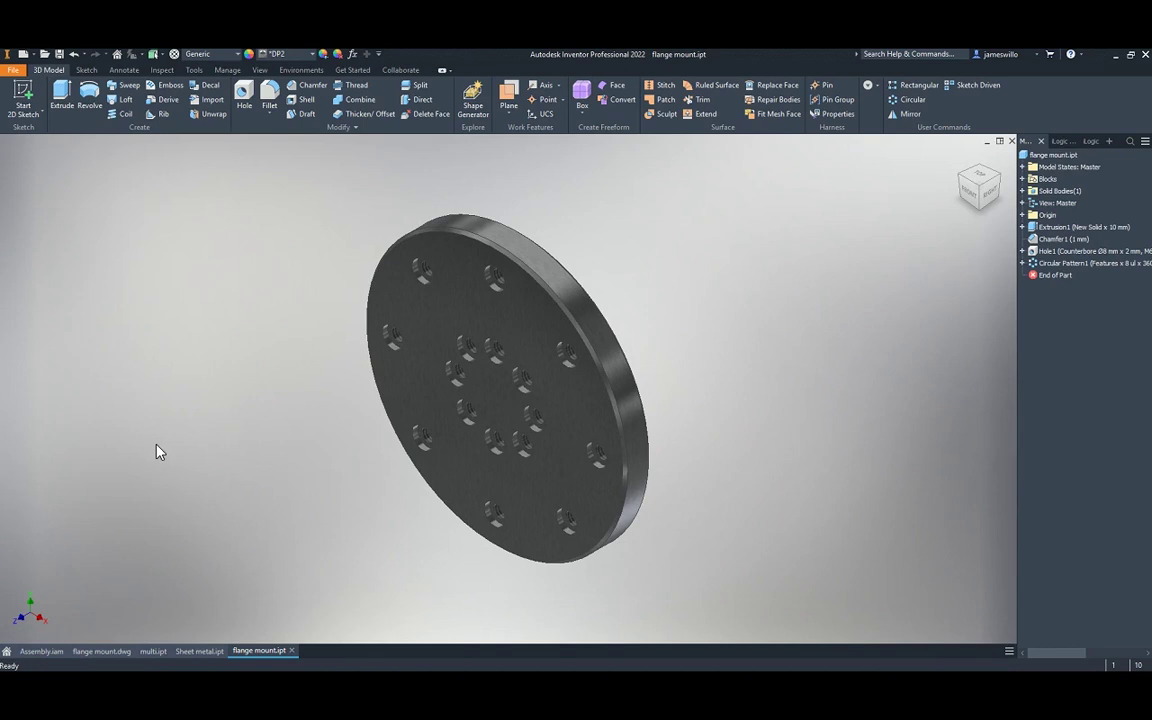
left_click(88, 651)
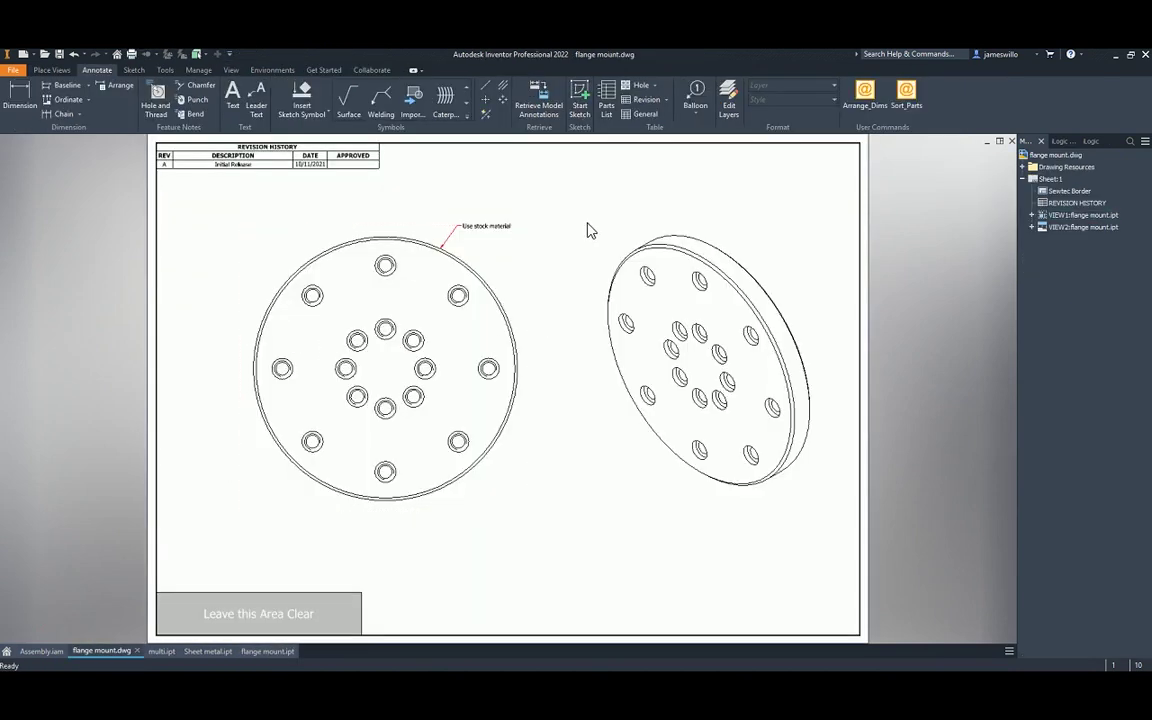
Window-select both flange views to center-mark every hole, then inspect the 'Use stock material' note text
left_click(486, 100)
left_click_drag(220, 192, 845, 590)
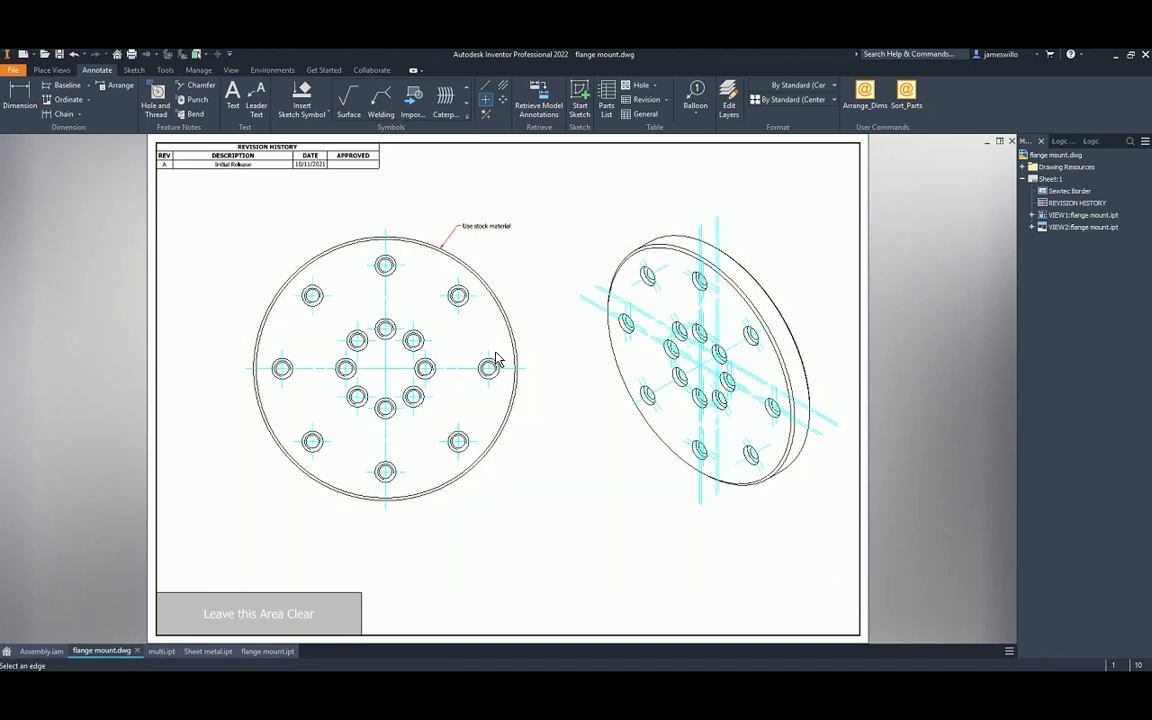
left_click(466, 227)
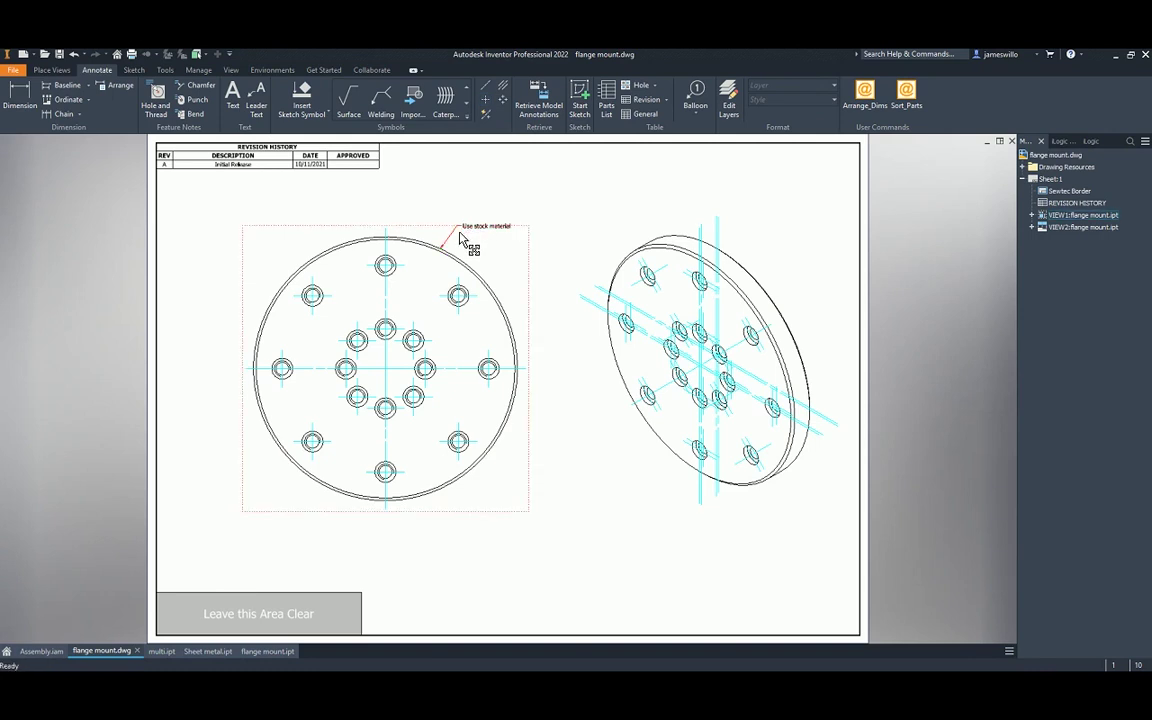
double_click(452, 238)
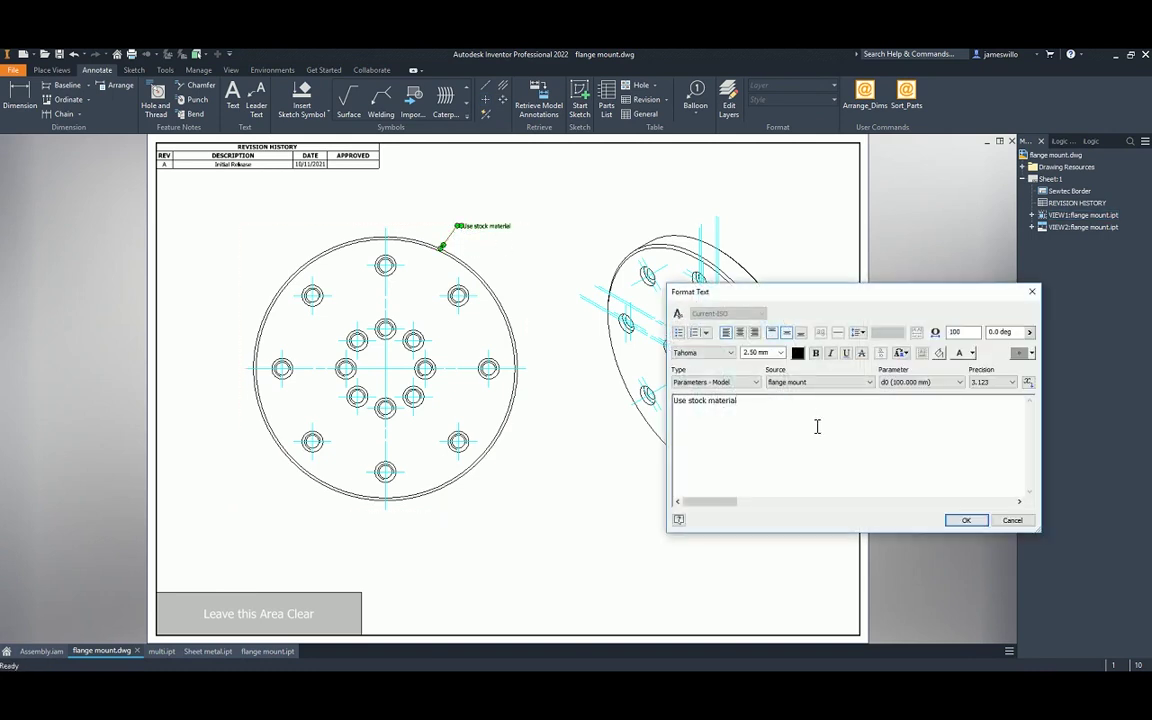
key("Escape")
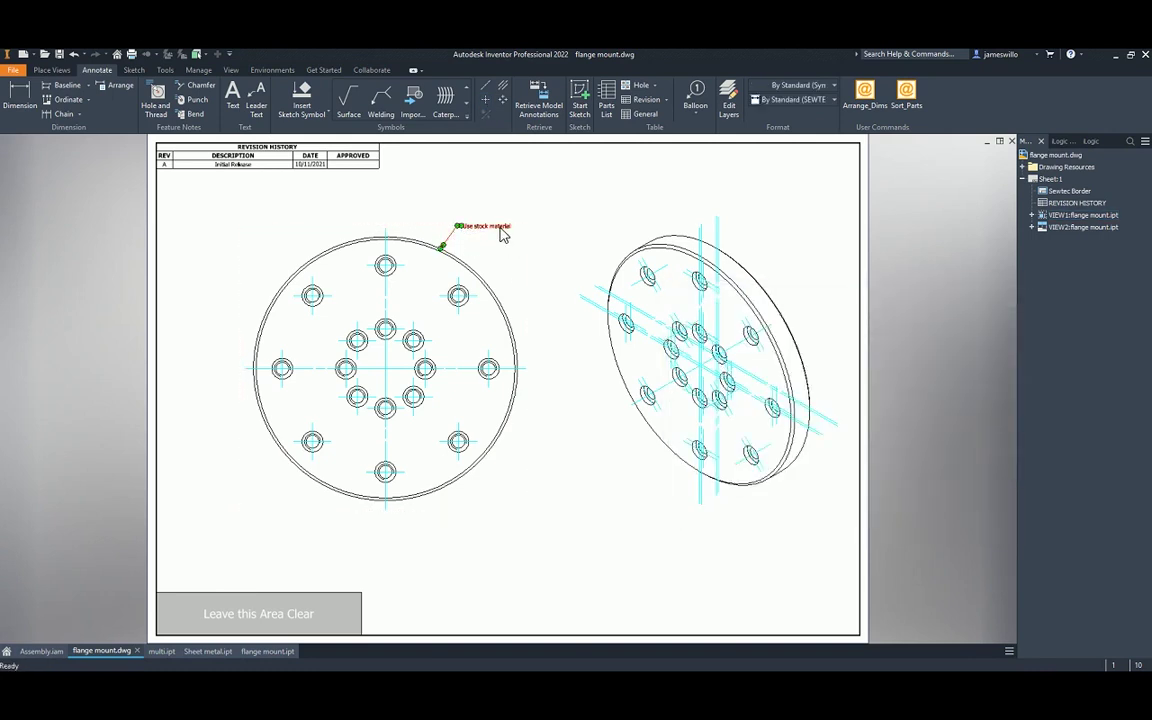
key("Return")
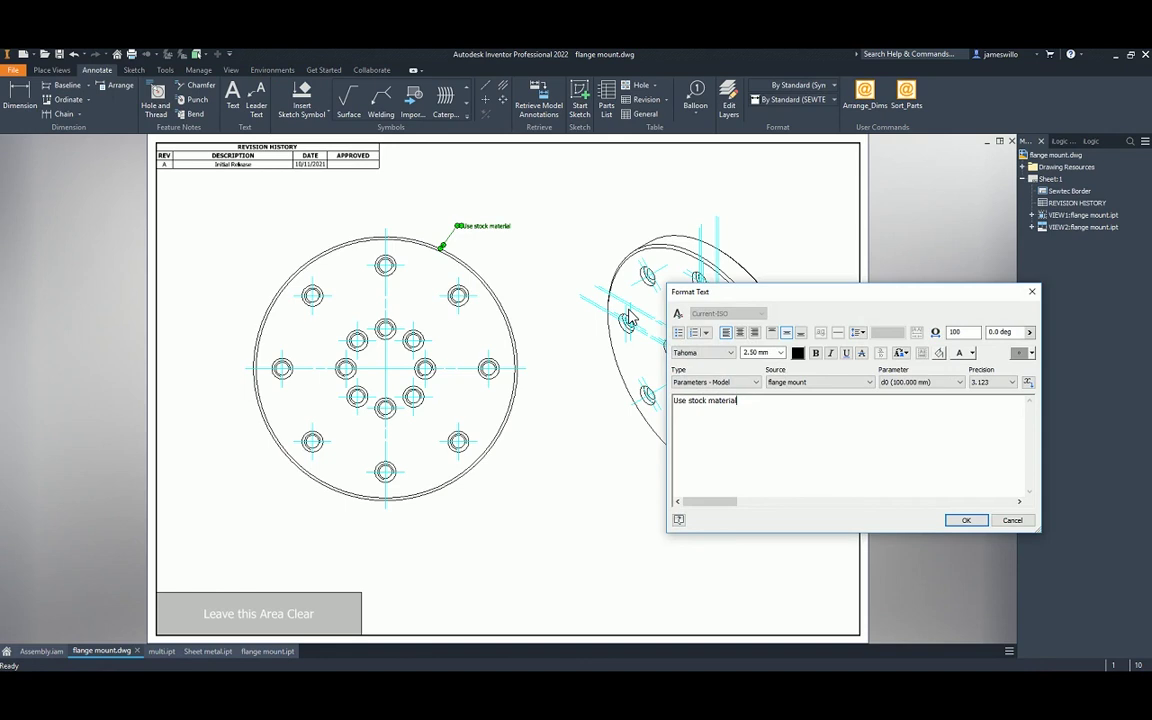
key("Escape")
Sketch a center rectangle on the orange face and extrude it 10 mm as new solid 'extra bit'
left_click(153, 651)
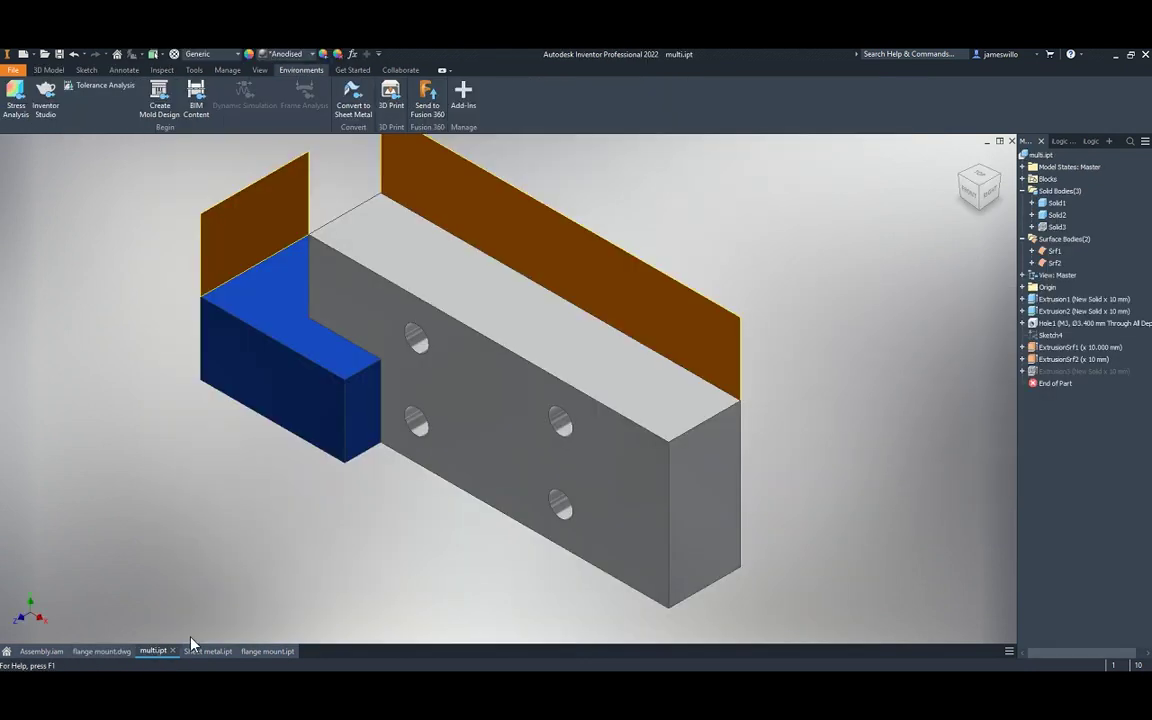
key("s")
left_click(609, 437)
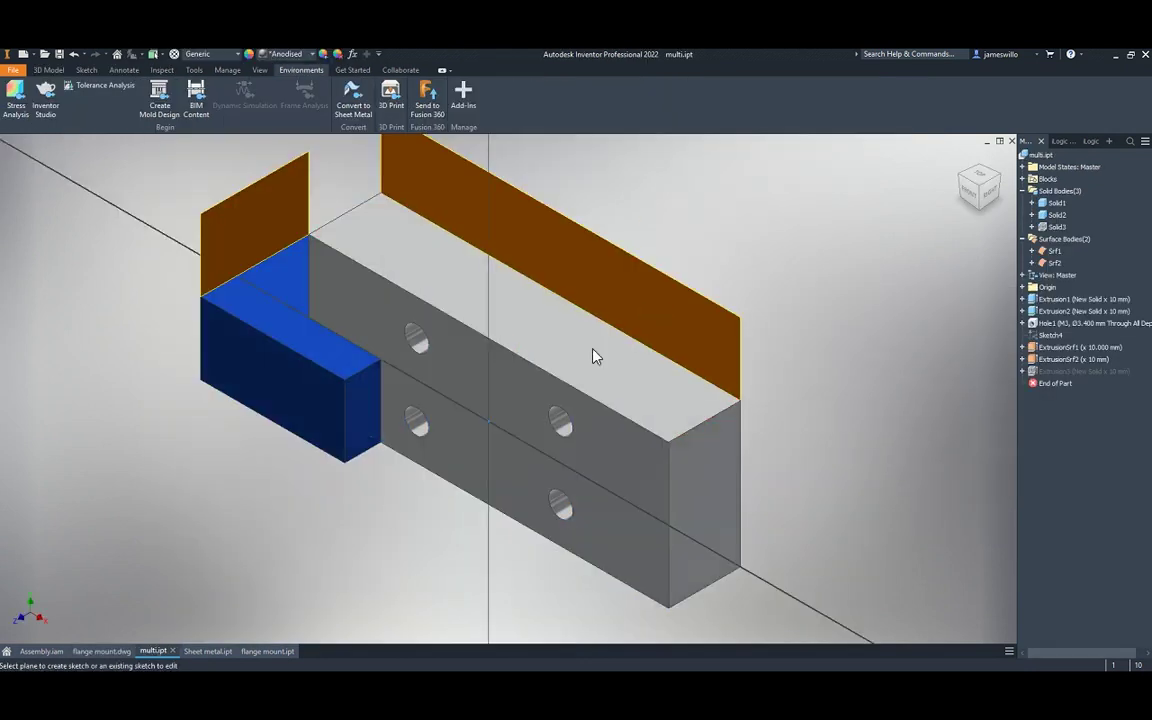
left_click(479, 182)
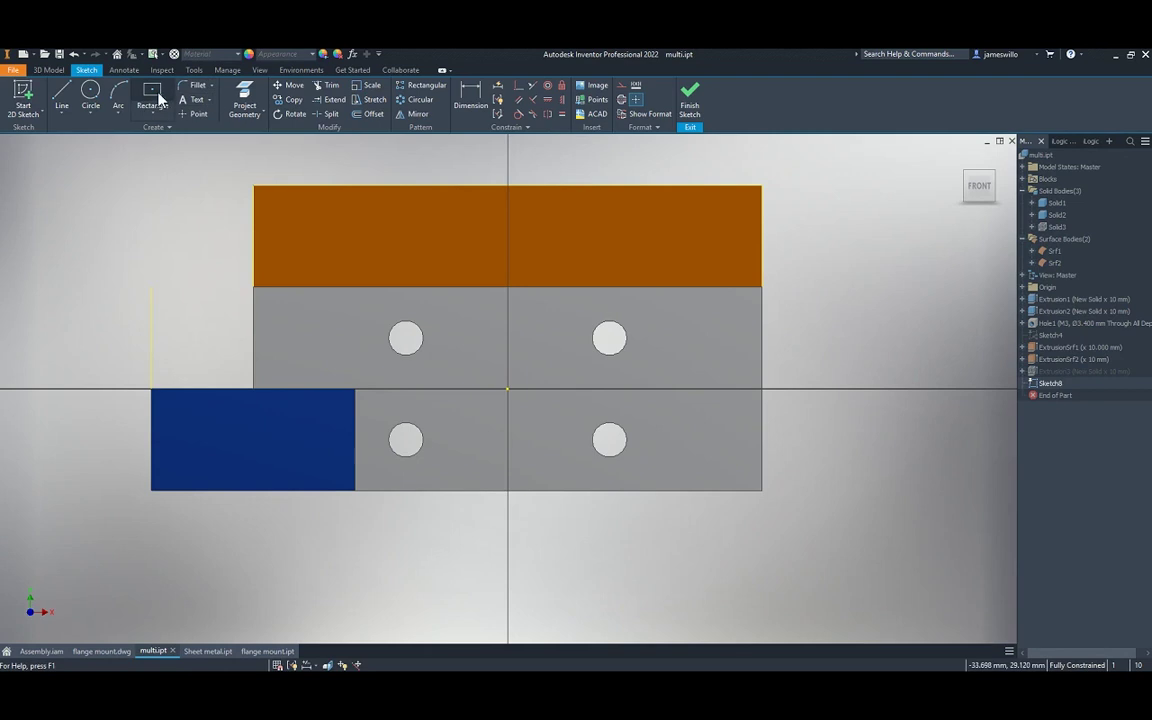
left_click(719, 303)
left_click(757, 346)
key("e")
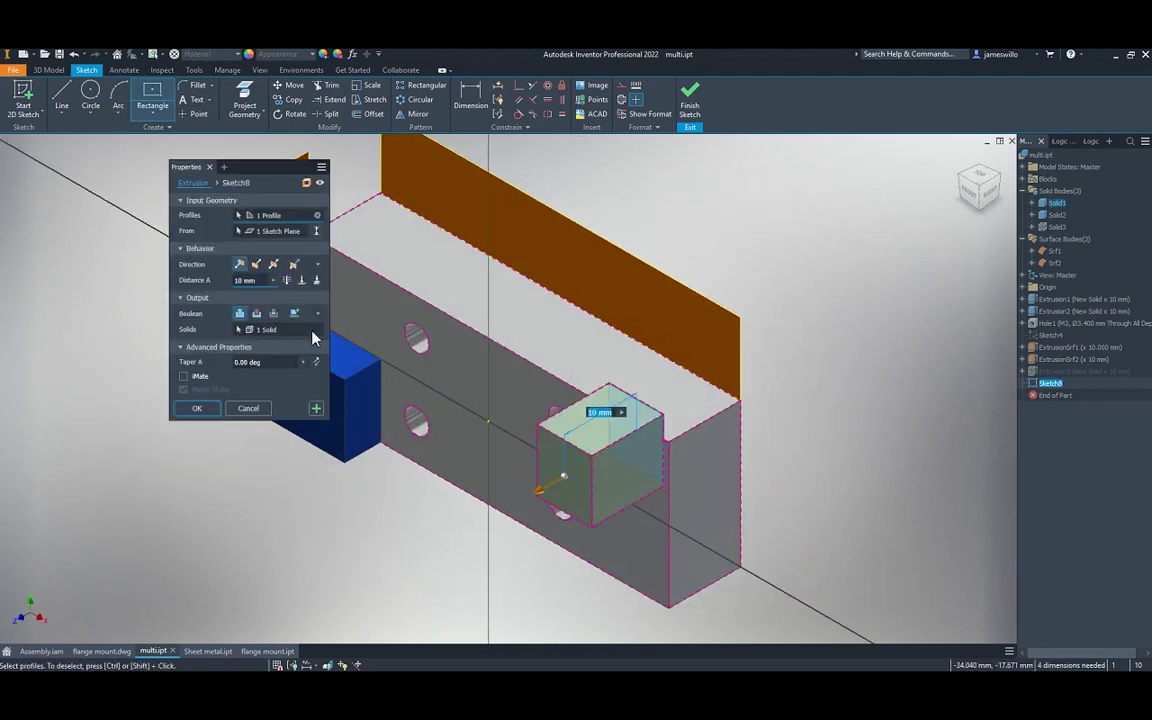
left_click(291, 314)
left_click(253, 334)
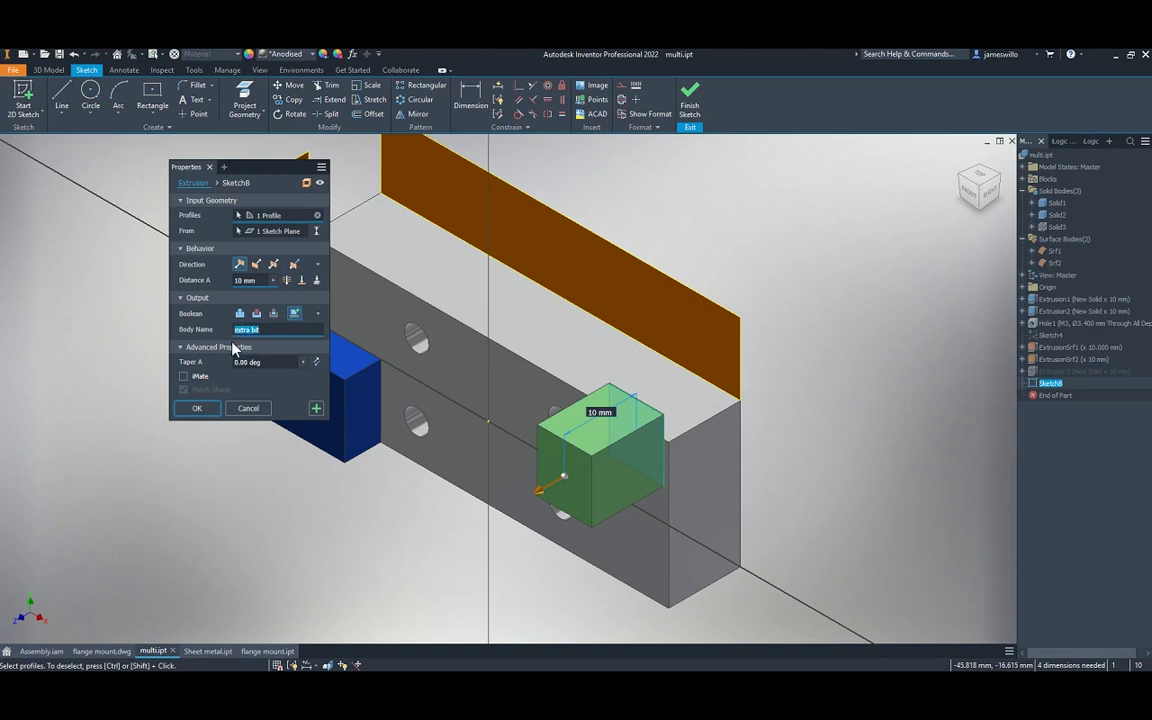
left_click(197, 407)
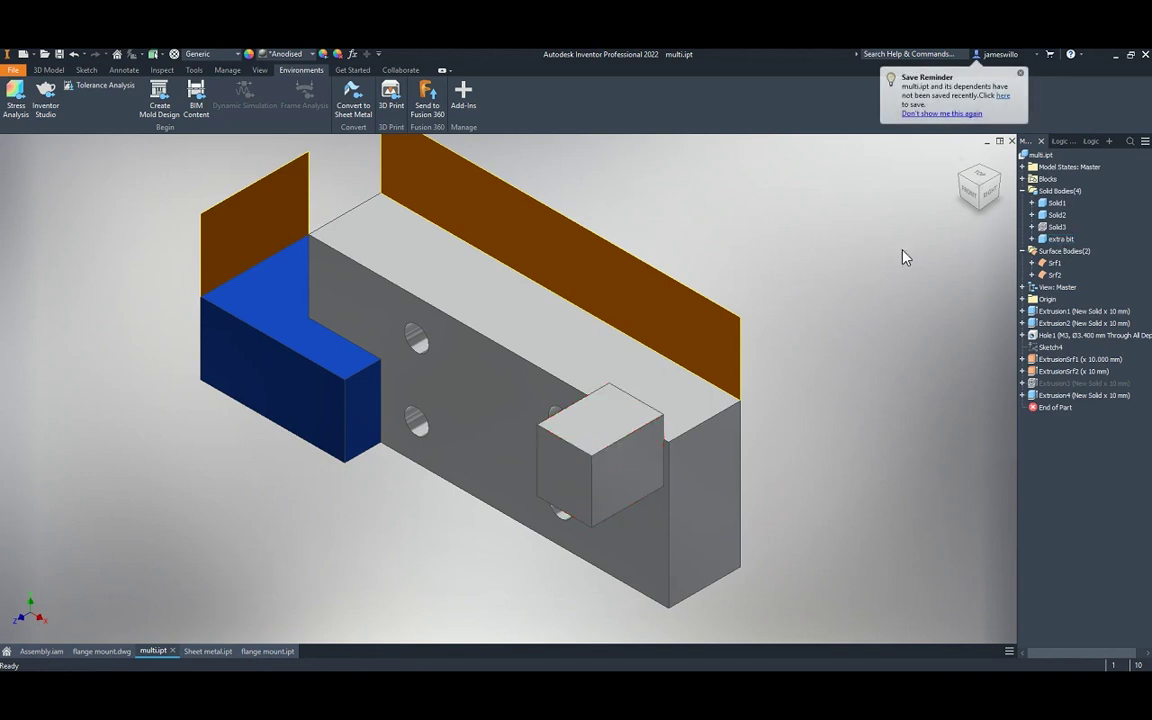
Reorder Block1 and Block2 in the Blocks folder
left_click(1022, 179)
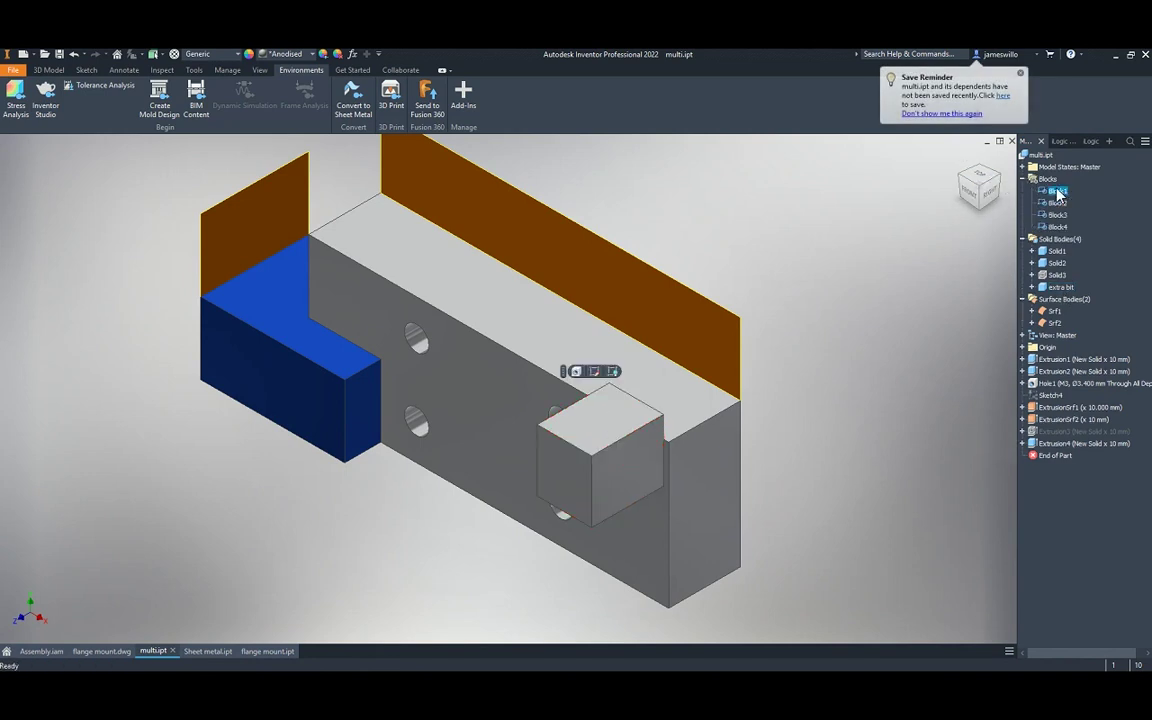
left_click_drag(1058, 192, 1057, 200)
left_click(1058, 227)
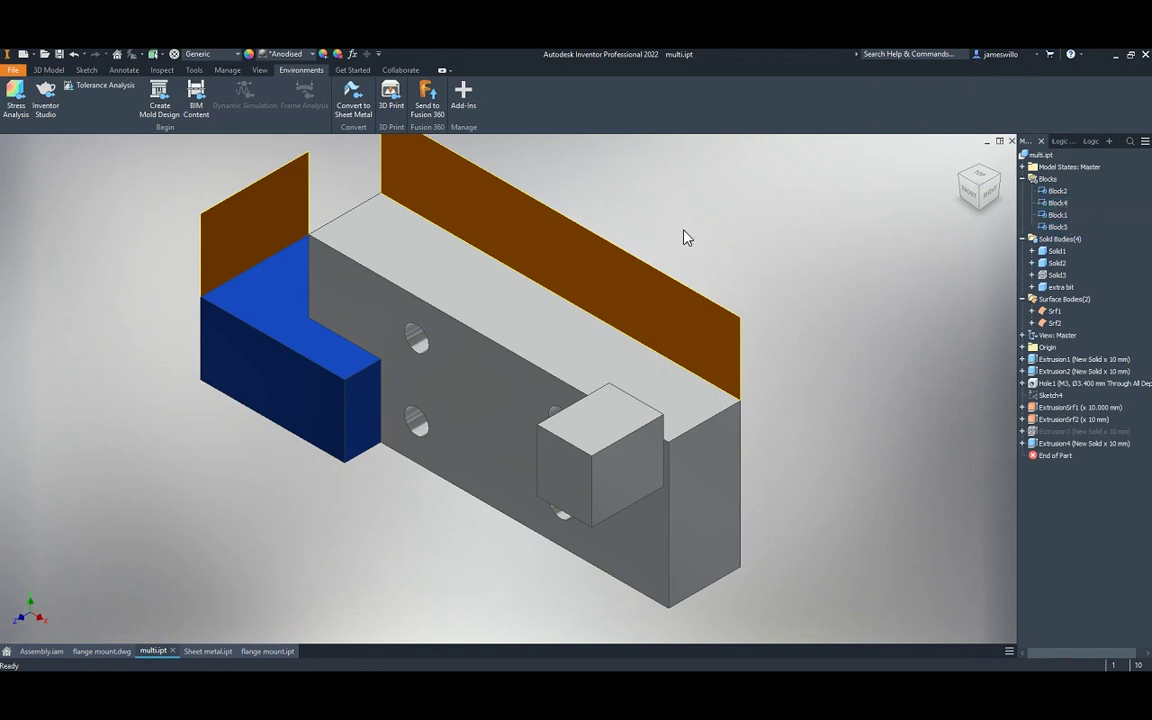
Rotate the view three fixed increments with Incremental View Rotate
left_click(259, 70)
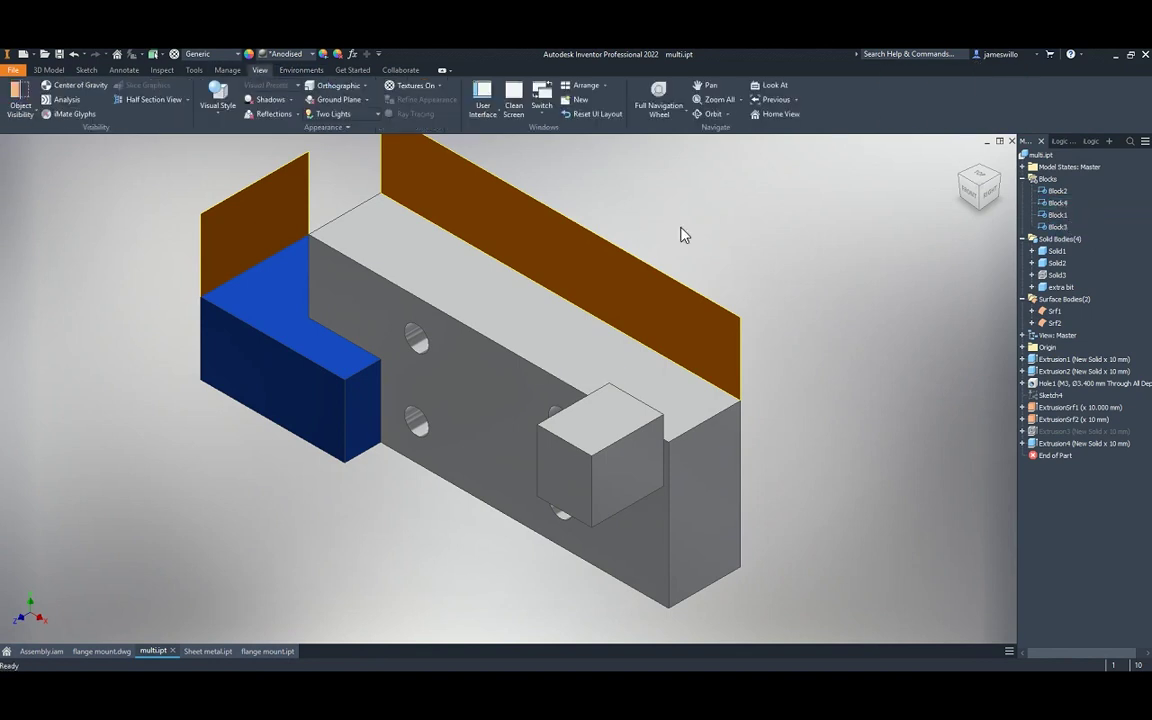
left_click(742, 100)
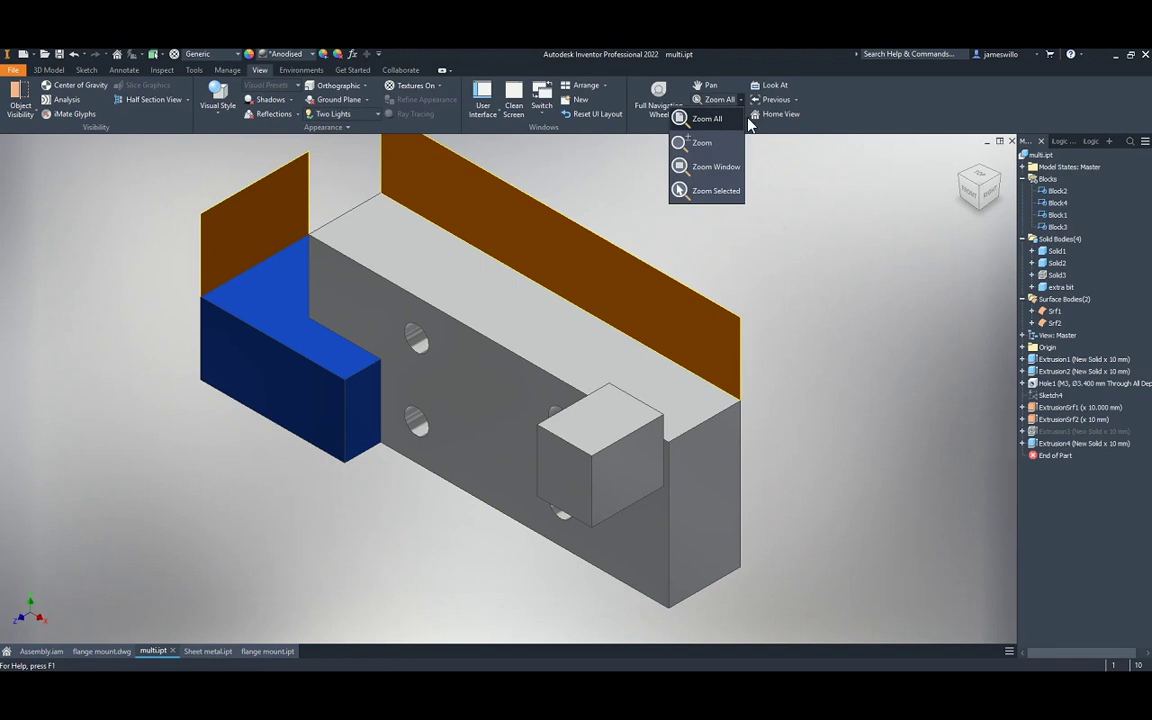
left_click(759, 176)
left_click(729, 115)
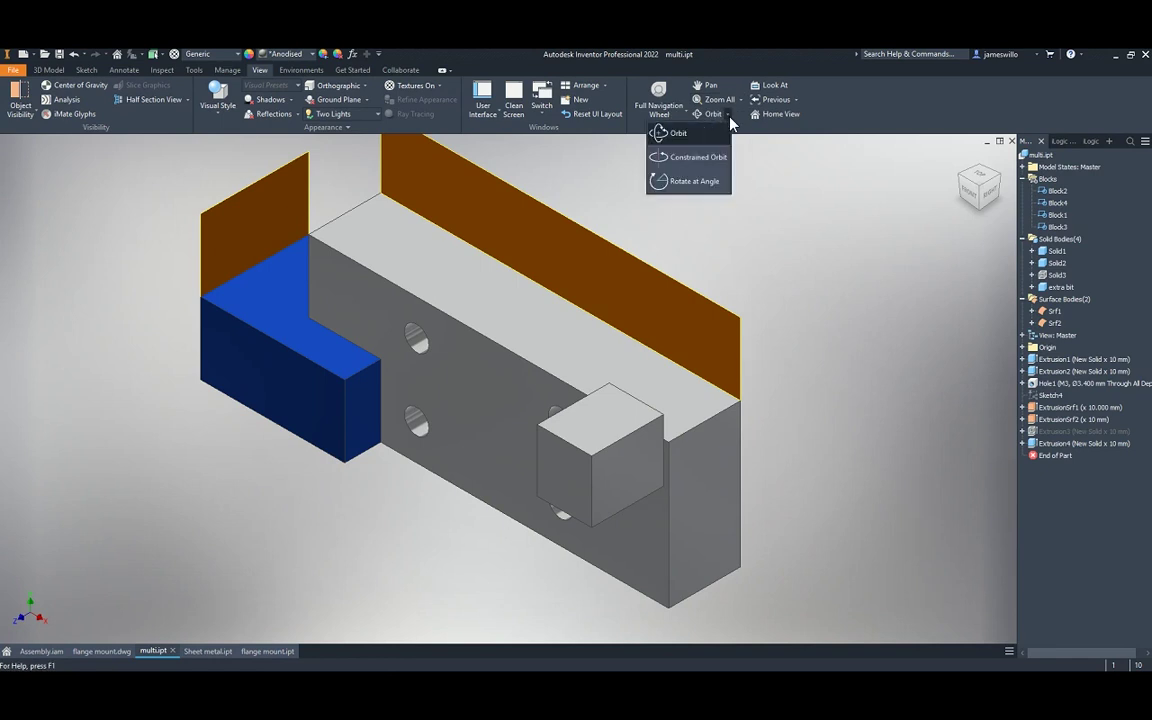
left_click(681, 186)
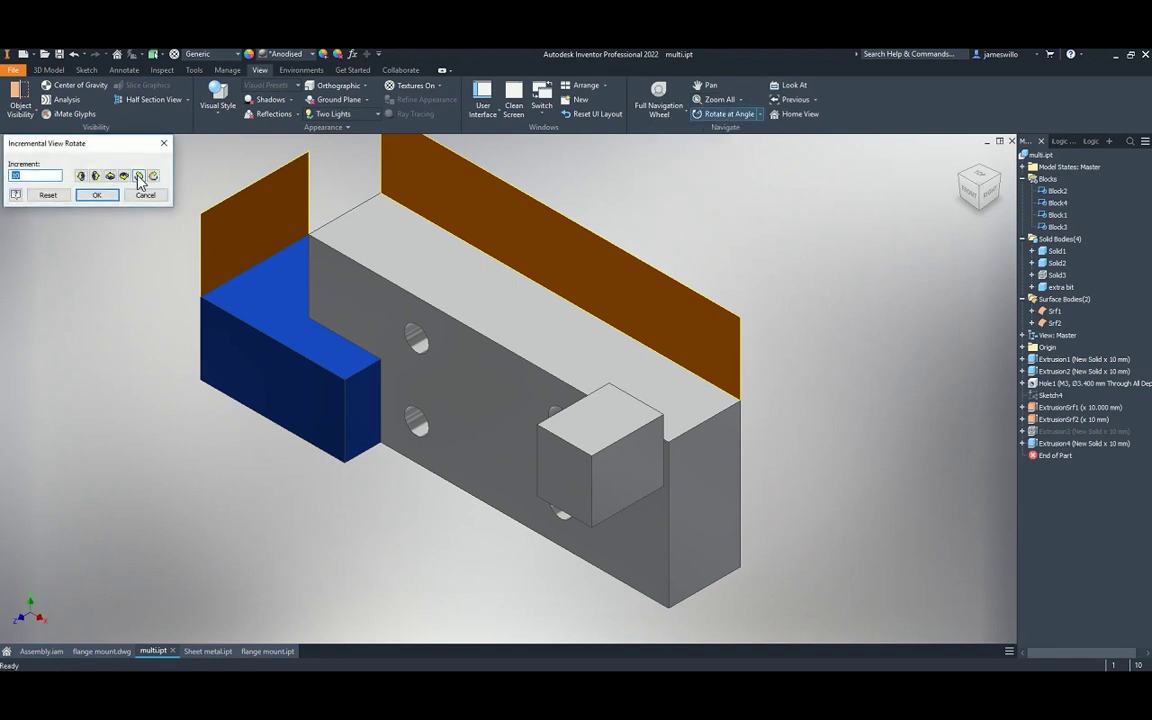
left_click(139, 176)
left_click(139, 176)
left_click(139, 176)
Close the incremental rotation and fit the whole model back in view with Home
middle_click_drag(185, 237, 293, 236)
scroll(329, 235, "up", 5)
scroll(329, 235, "down", 5)
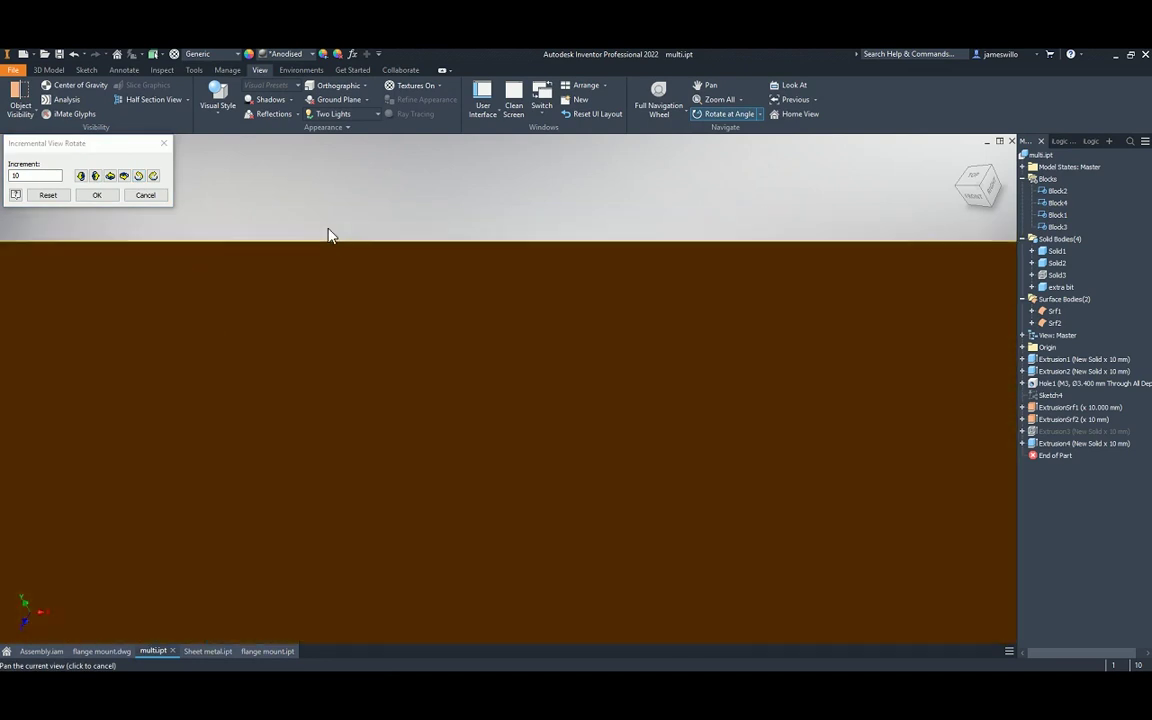
scroll(329, 235, "up", 5)
scroll(329, 235, "down", 5)
scroll(329, 233, "up", 5)
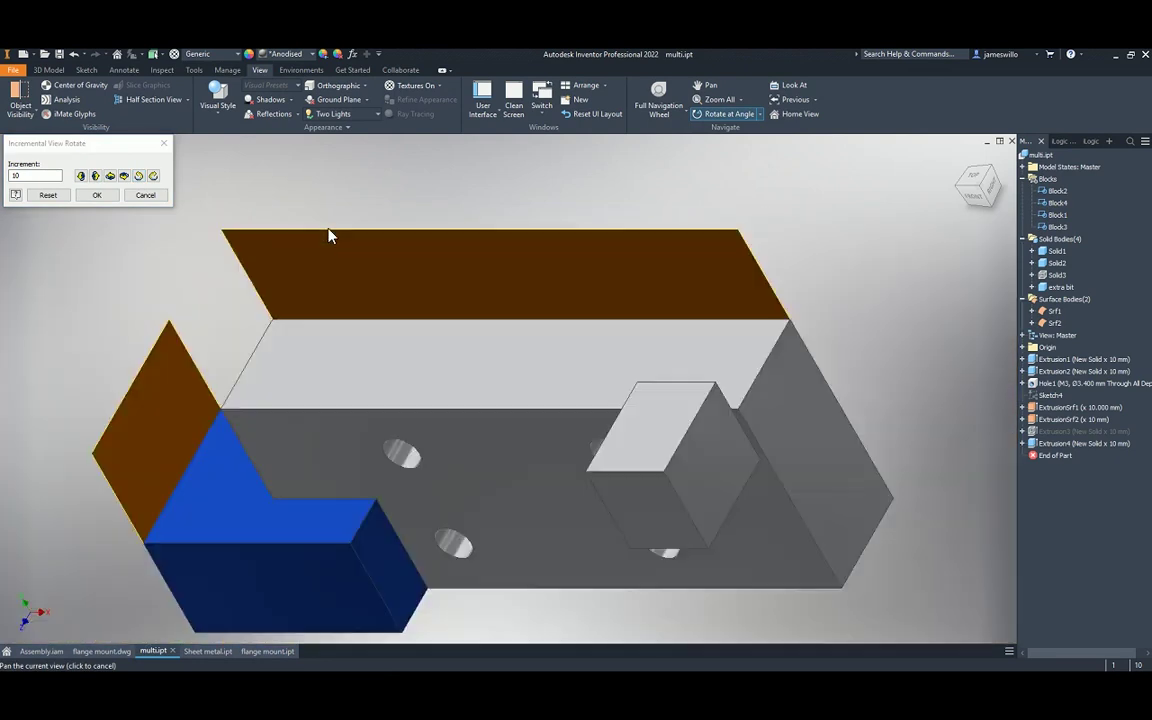
scroll(170, 221, "down", 2)
left_click(100, 195)
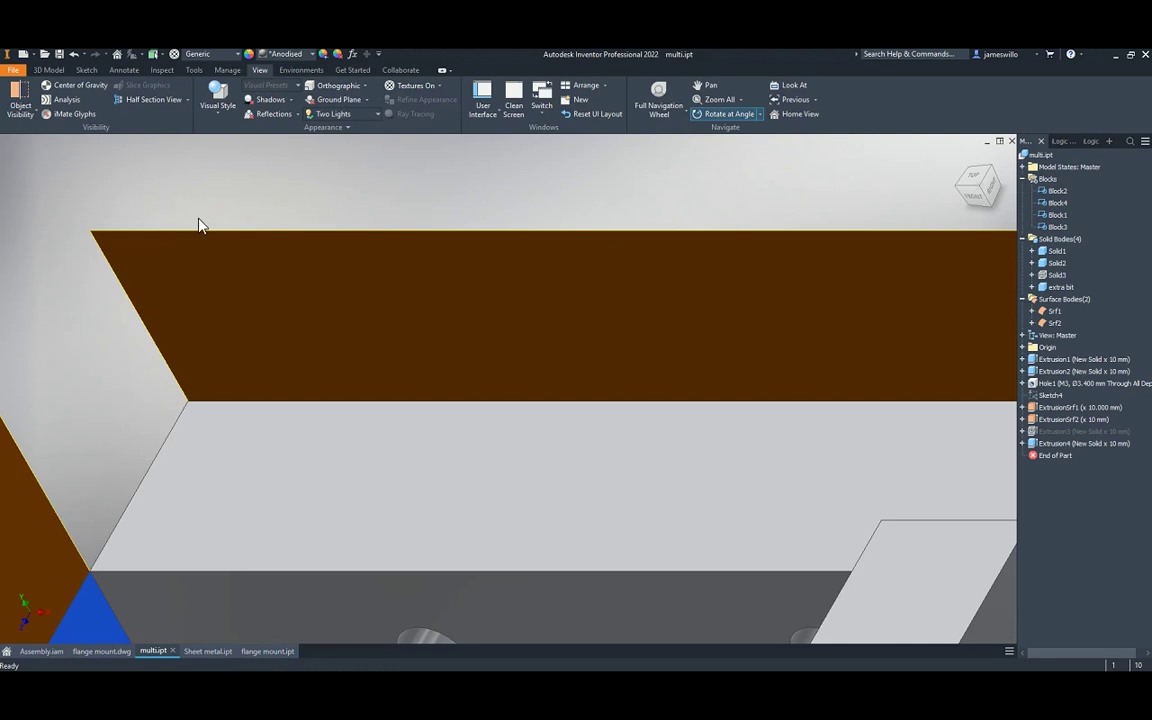
key("Home")
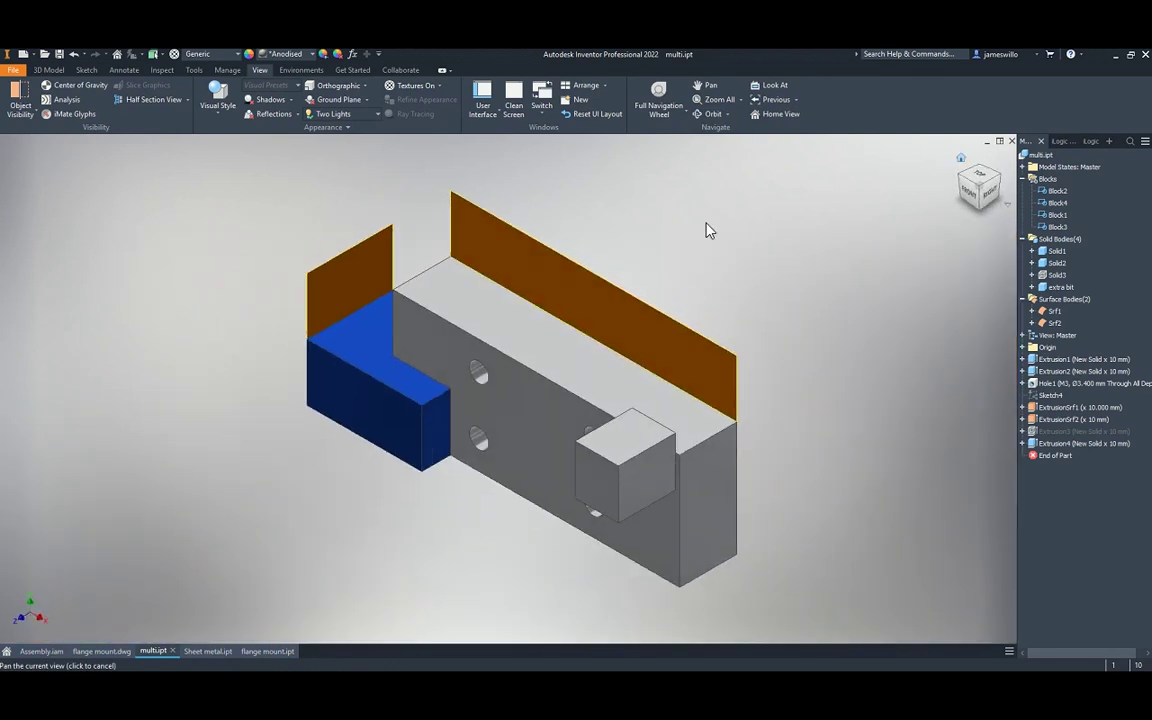
left_click(46, 70)
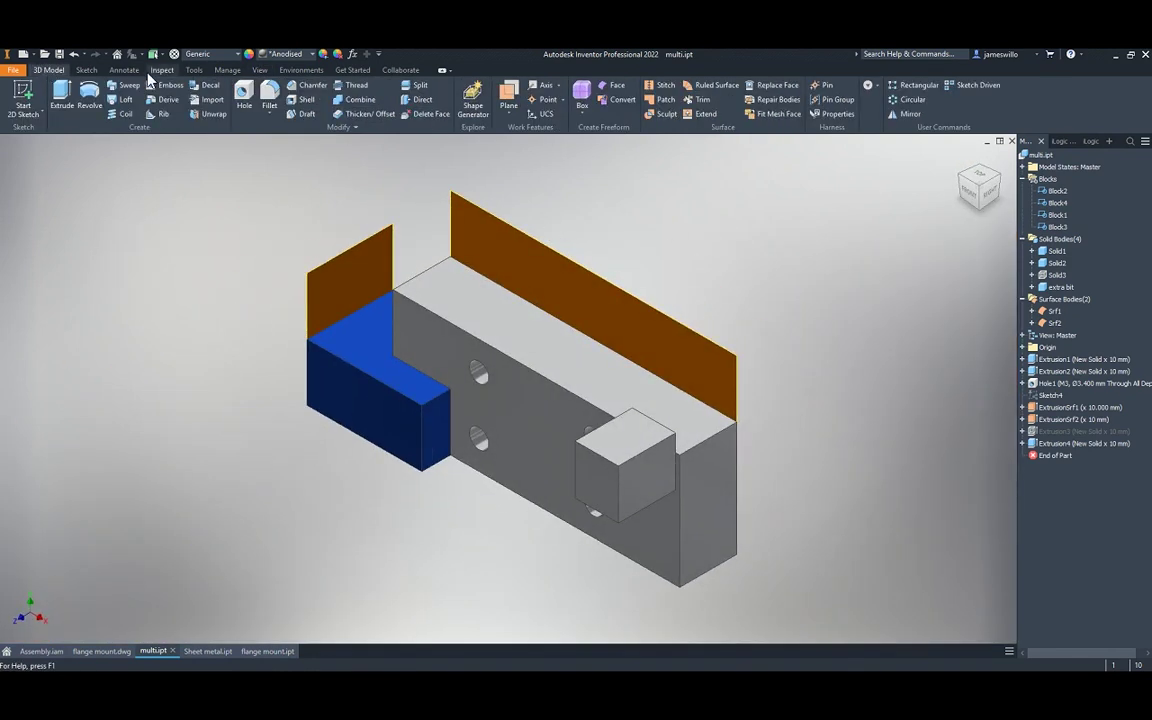
In Make Components, select surface bodies Srf1, Srf2 and Solid3 and proceed to the next stage
left_click(227, 70)
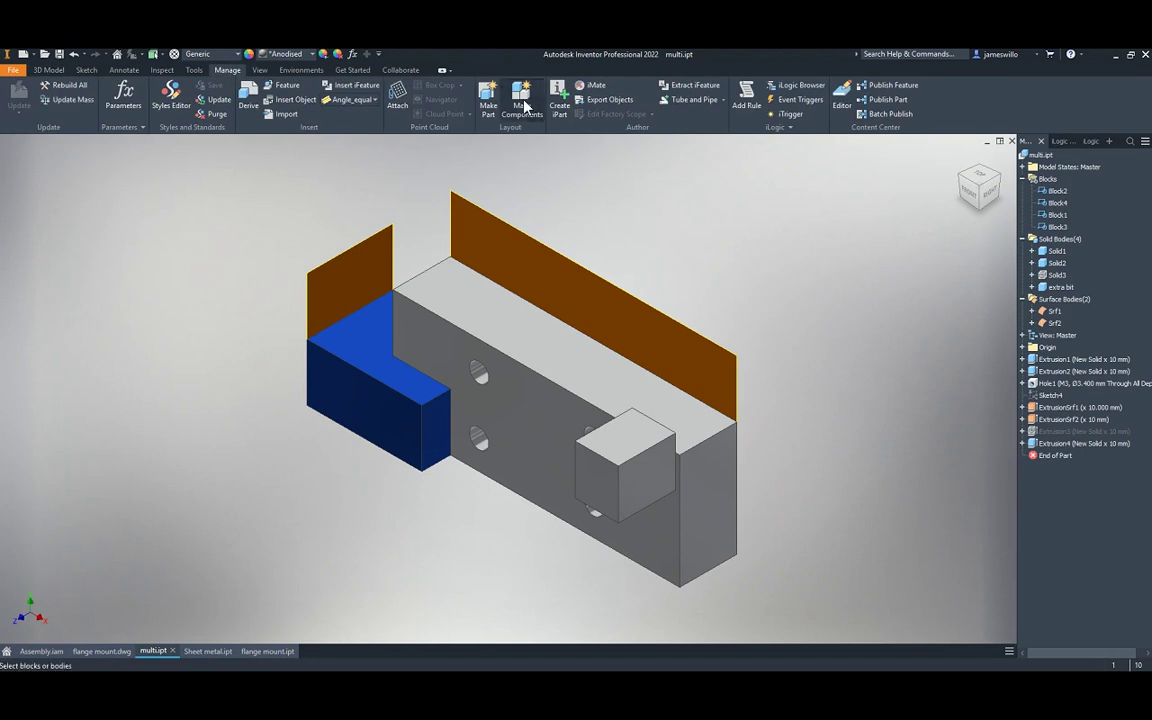
left_click(521, 97)
middle_click_drag(609, 184, 778, 189)
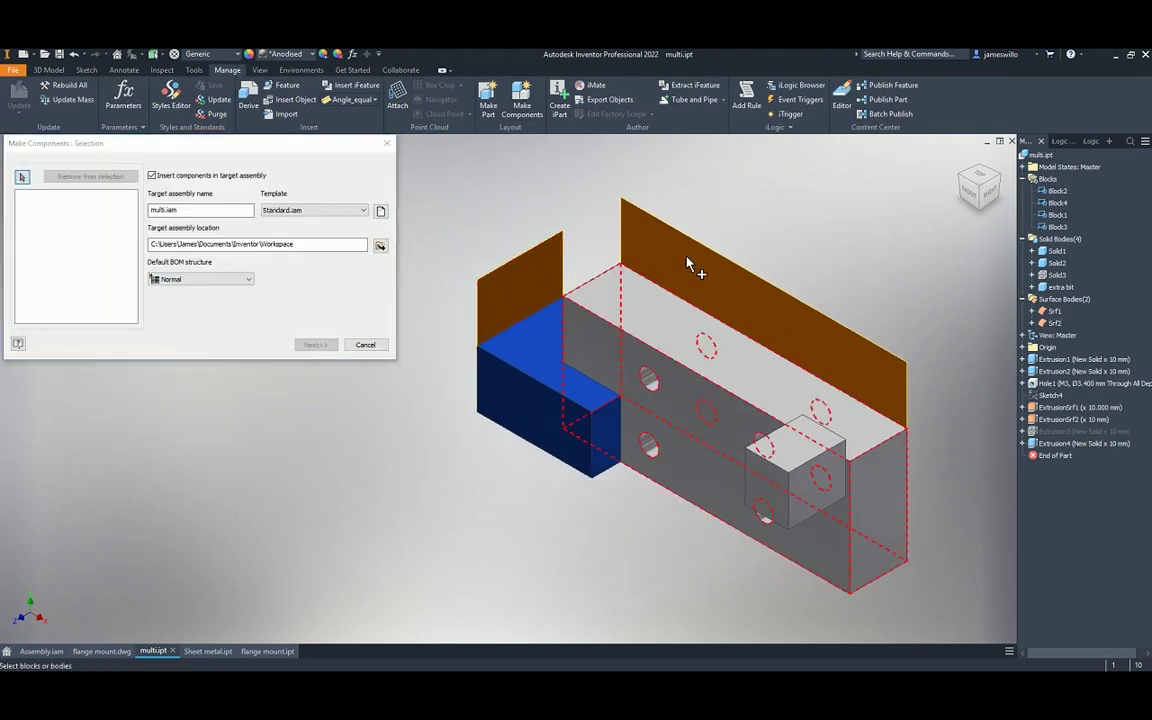
left_click(527, 275)
left_click(682, 247)
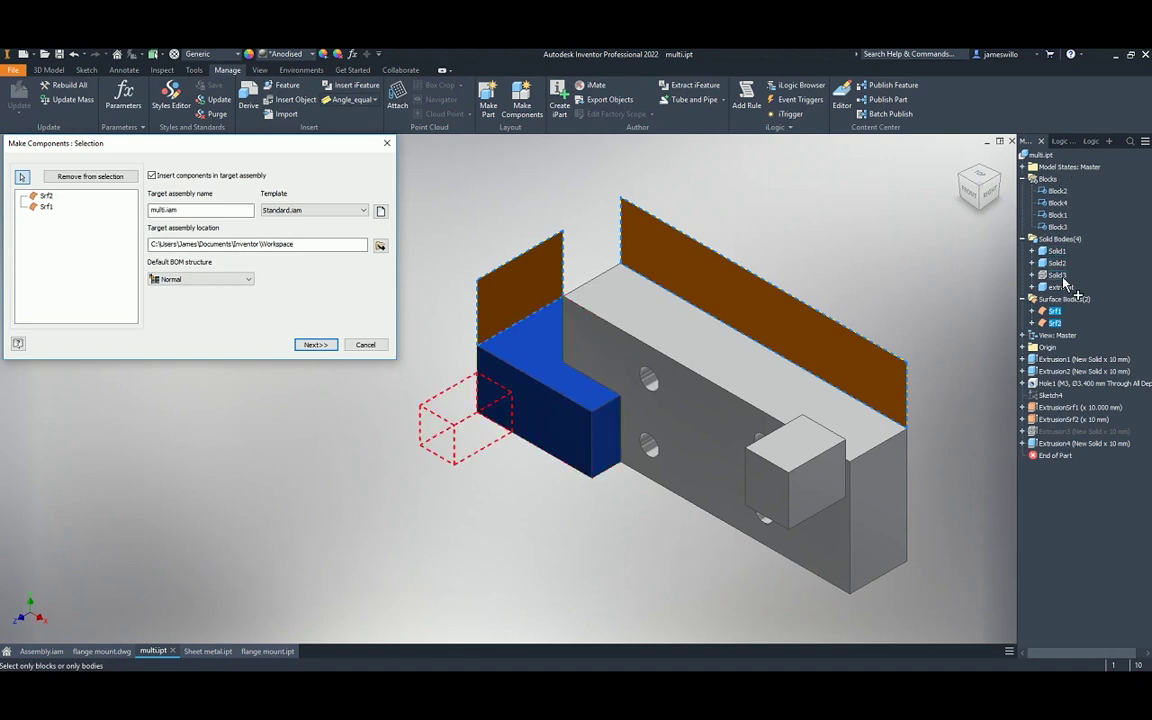
left_click(1058, 276)
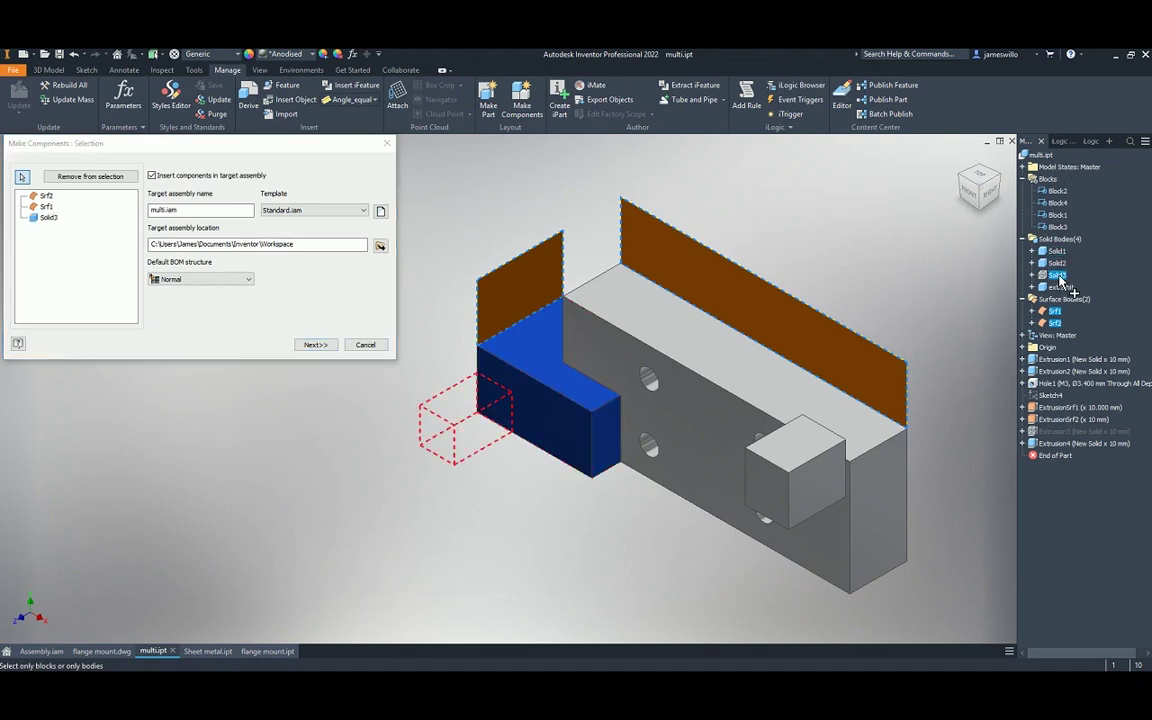
left_click(315, 344)
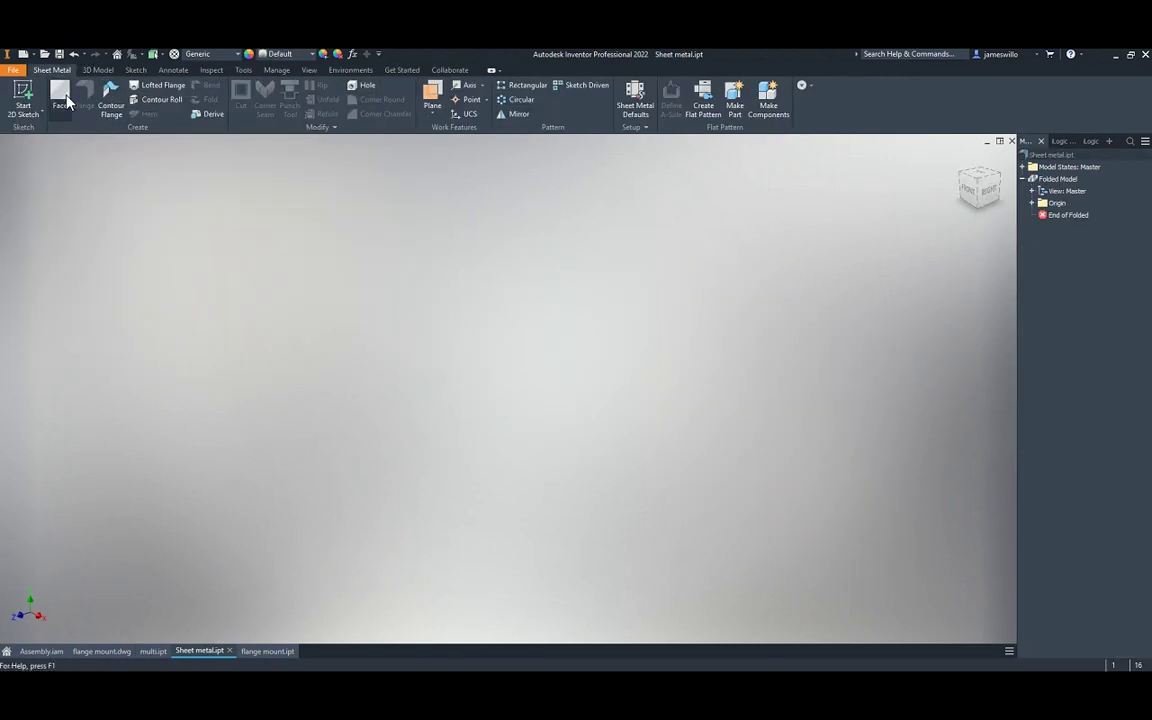
Create a sheet-metal Face from a center rectangle sketched on the XY plane at the origin
left_click(62, 95)
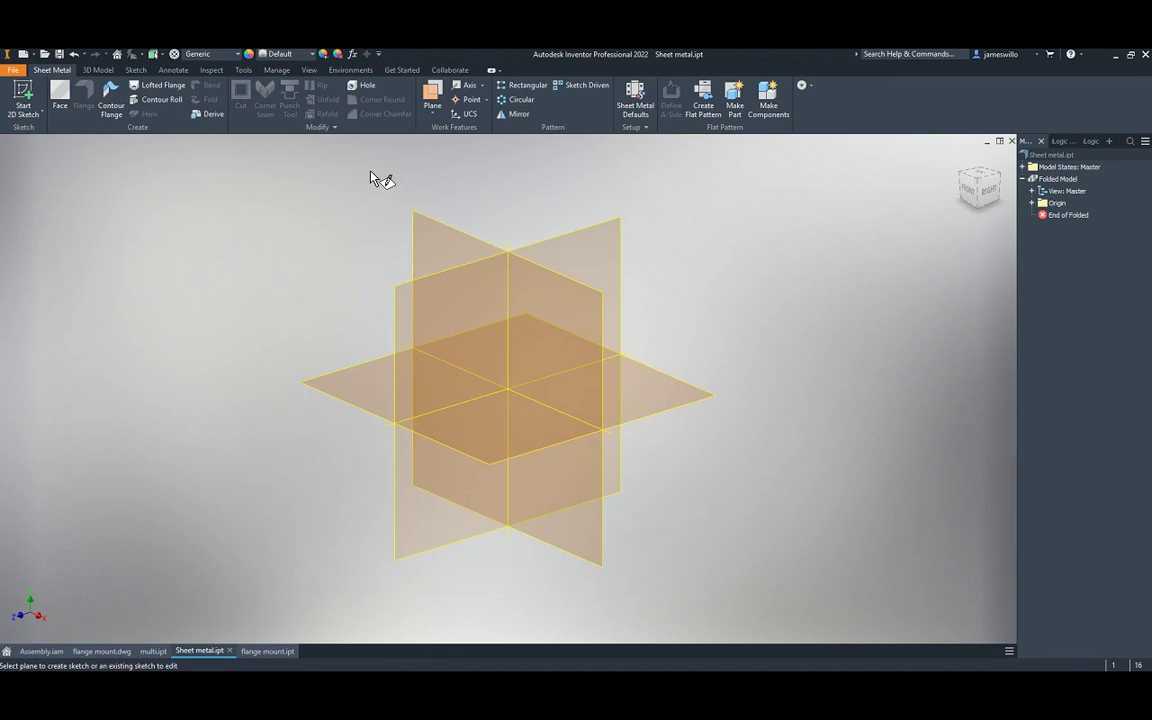
left_click(437, 237)
left_click(150, 95)
left_click(508, 388)
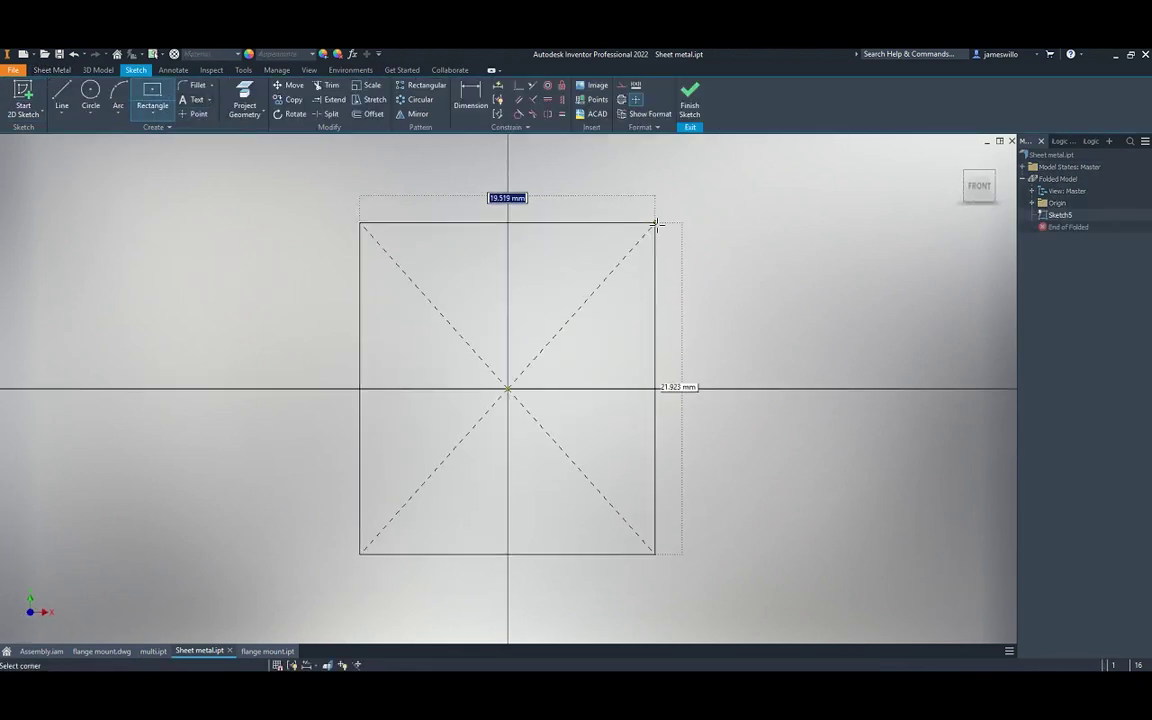
left_click(656, 224)
scroll(656, 224, "up", 5)
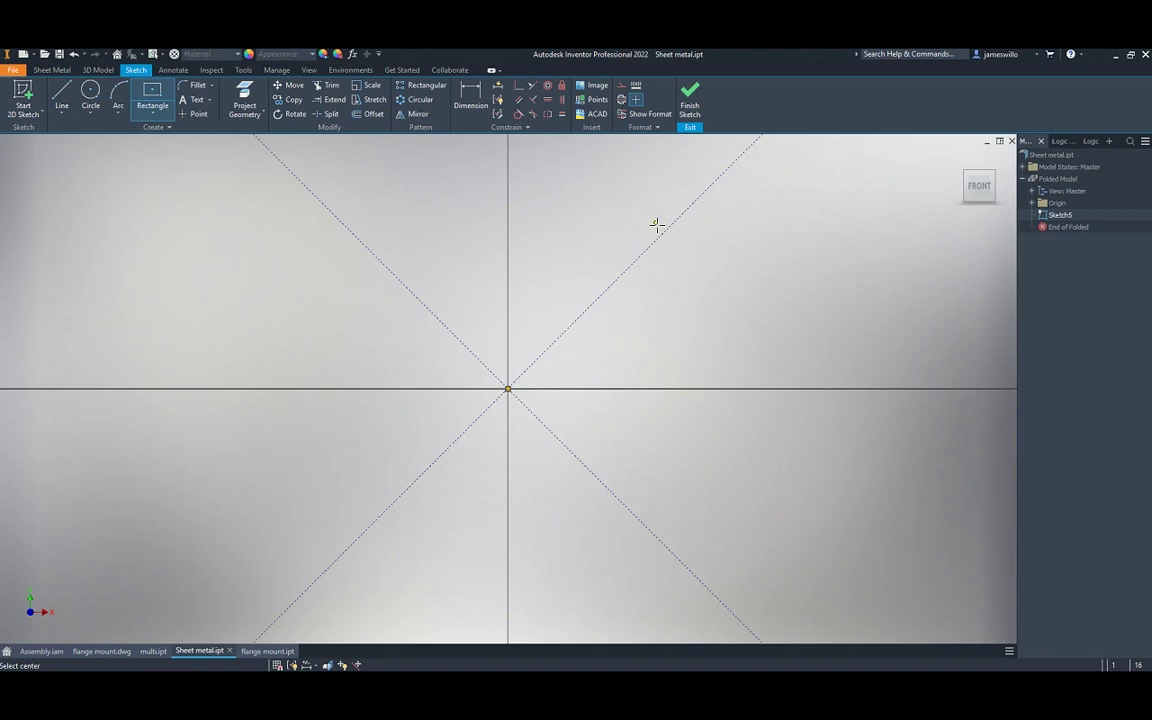
scroll(589, 313, "down", 4)
right_click_drag(571, 321, 329, 273)
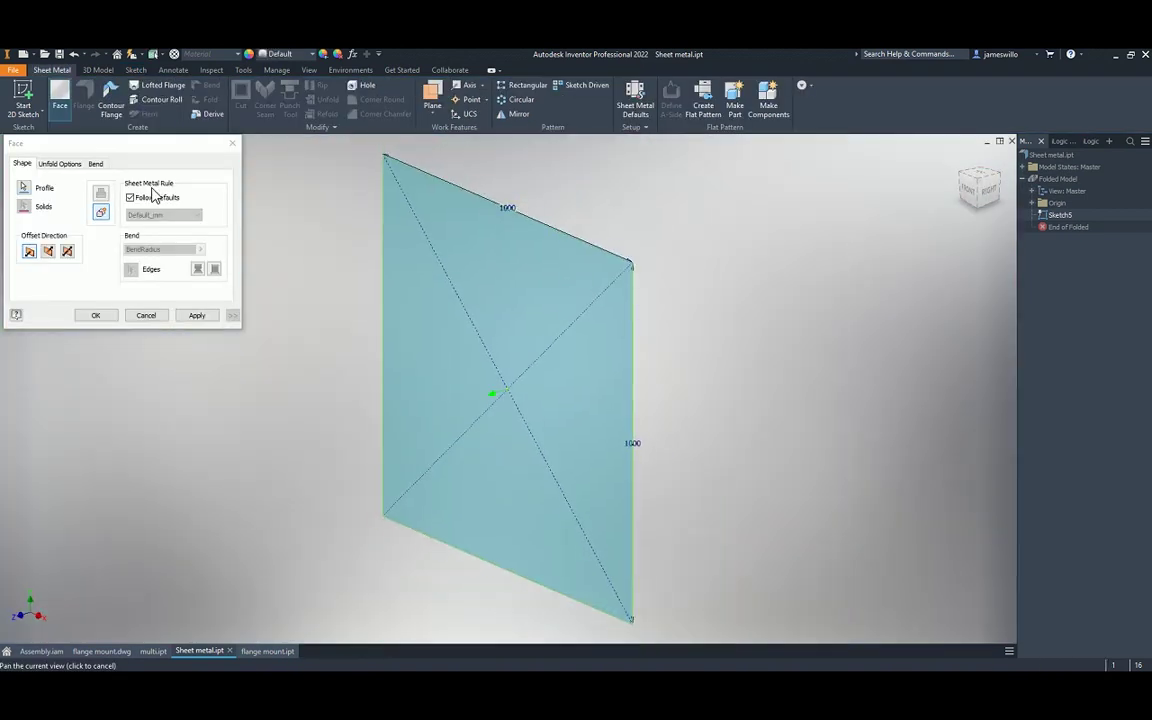
left_click(110, 315)
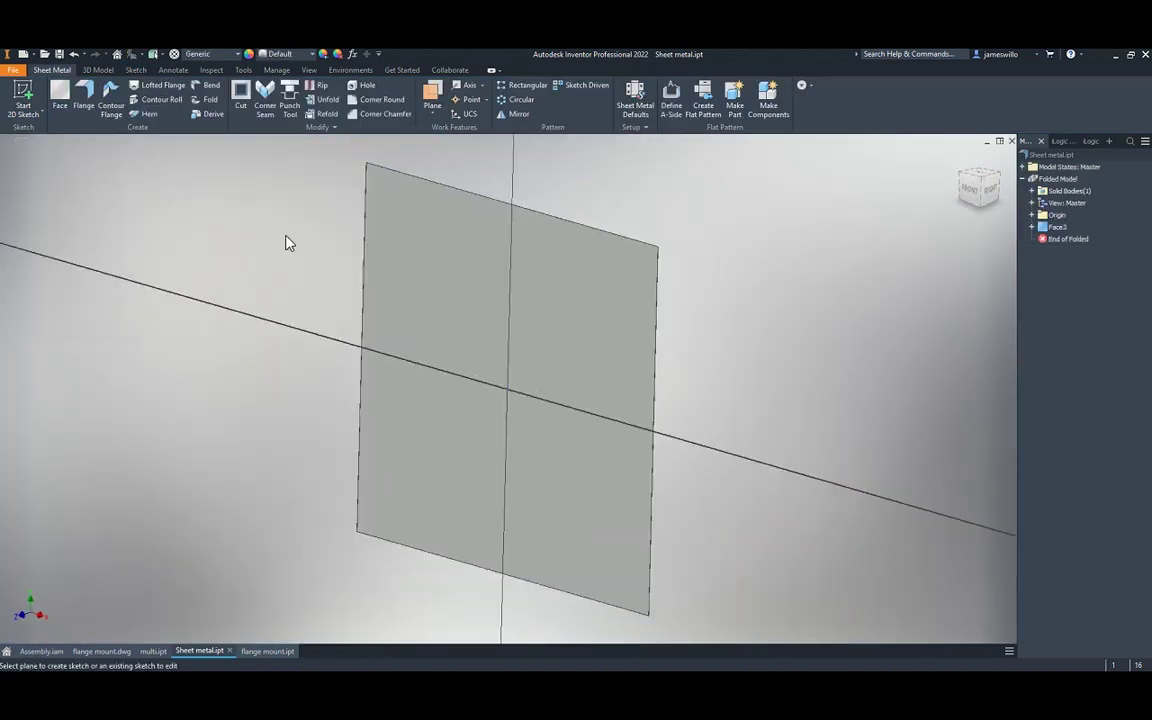
Sketch four punch-location points on the new plate
left_click(193, 113)
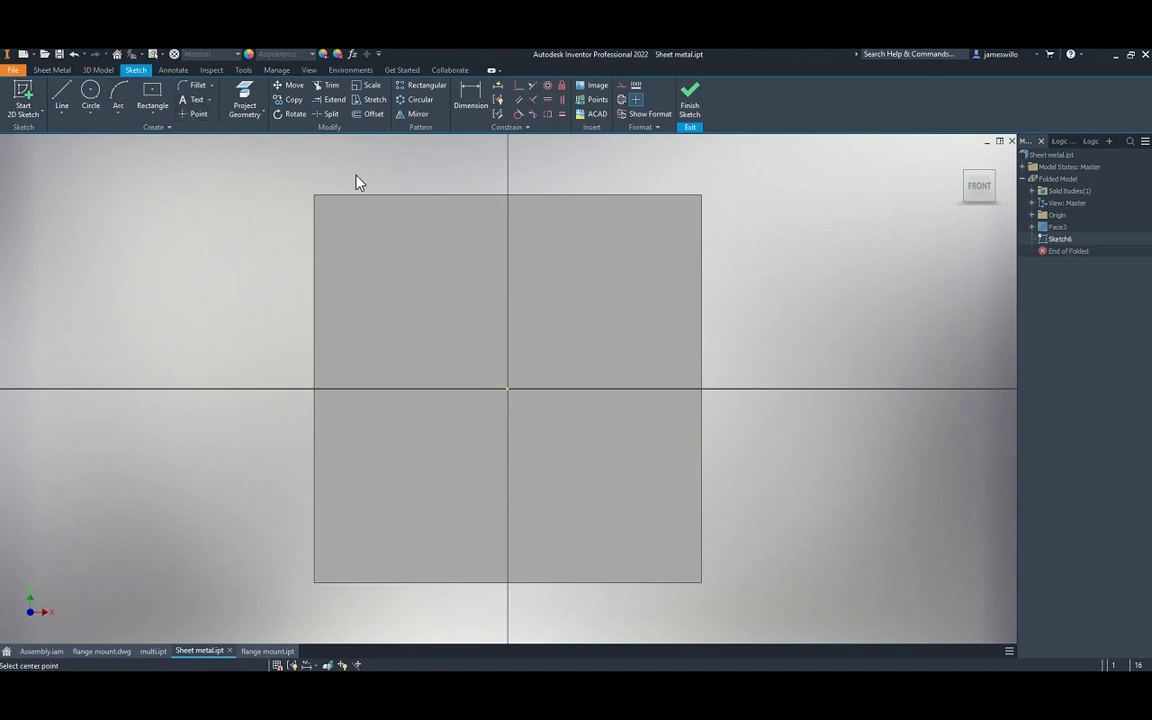
left_click(408, 285)
left_click(552, 259)
left_click(605, 423)
left_click(449, 514)
key("Escape")
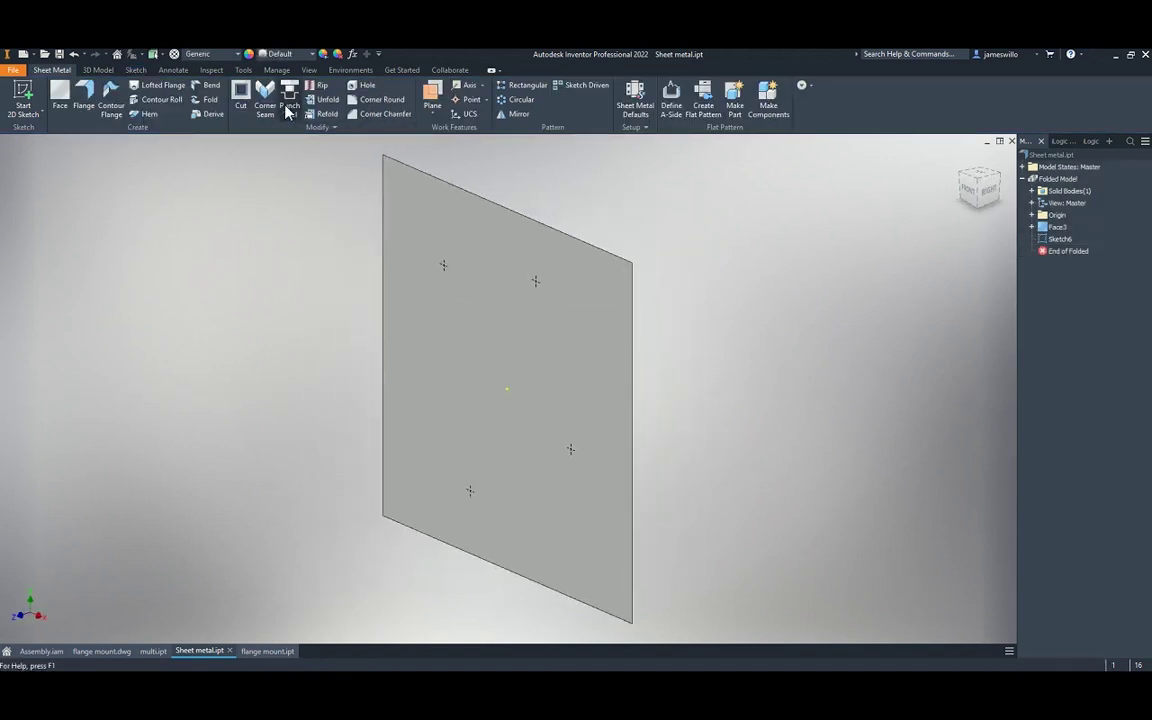
Choose the D-Sub connector 2 punch and review its placement and size settings
left_click(287, 108)
left_click(300, 192)
double_click(300, 192)
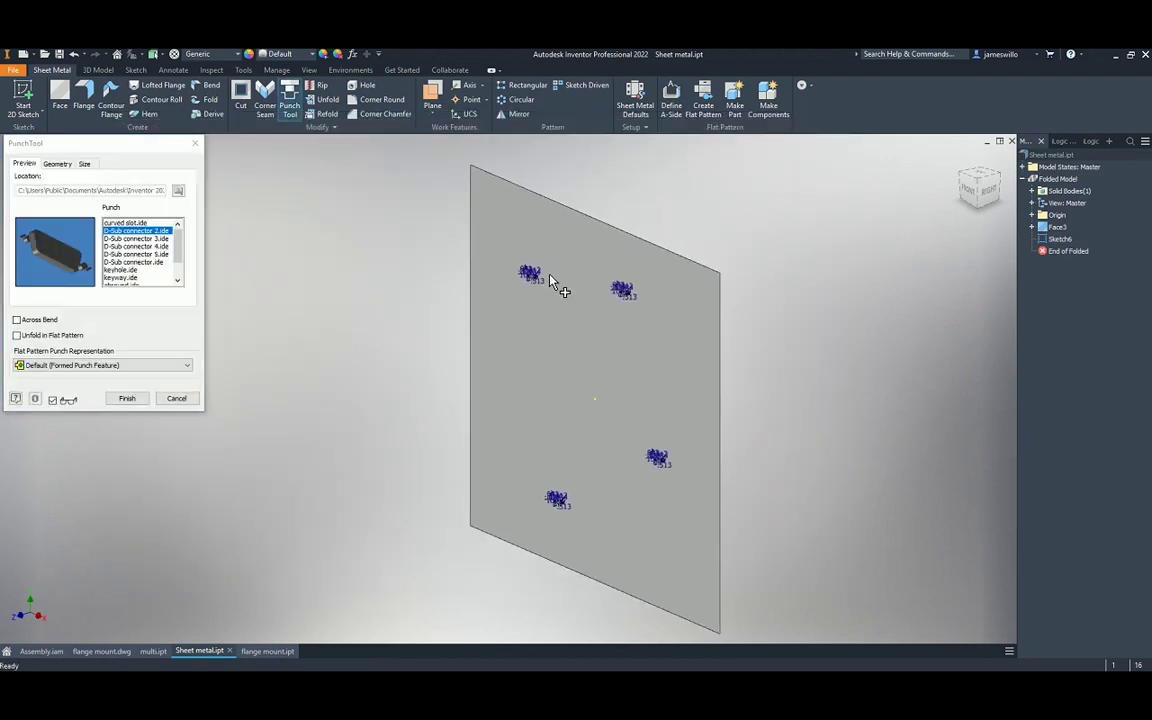
scroll(537, 285, "up", 4)
scroll(332, 314, "down", 5)
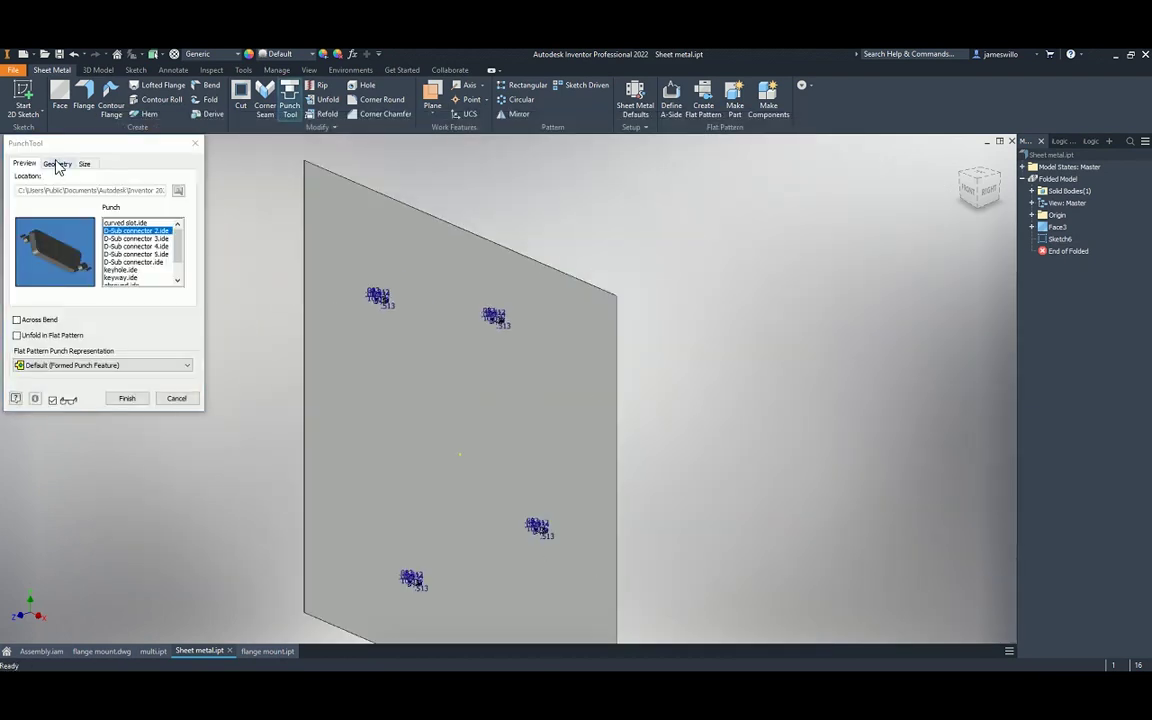
left_click(55, 401)
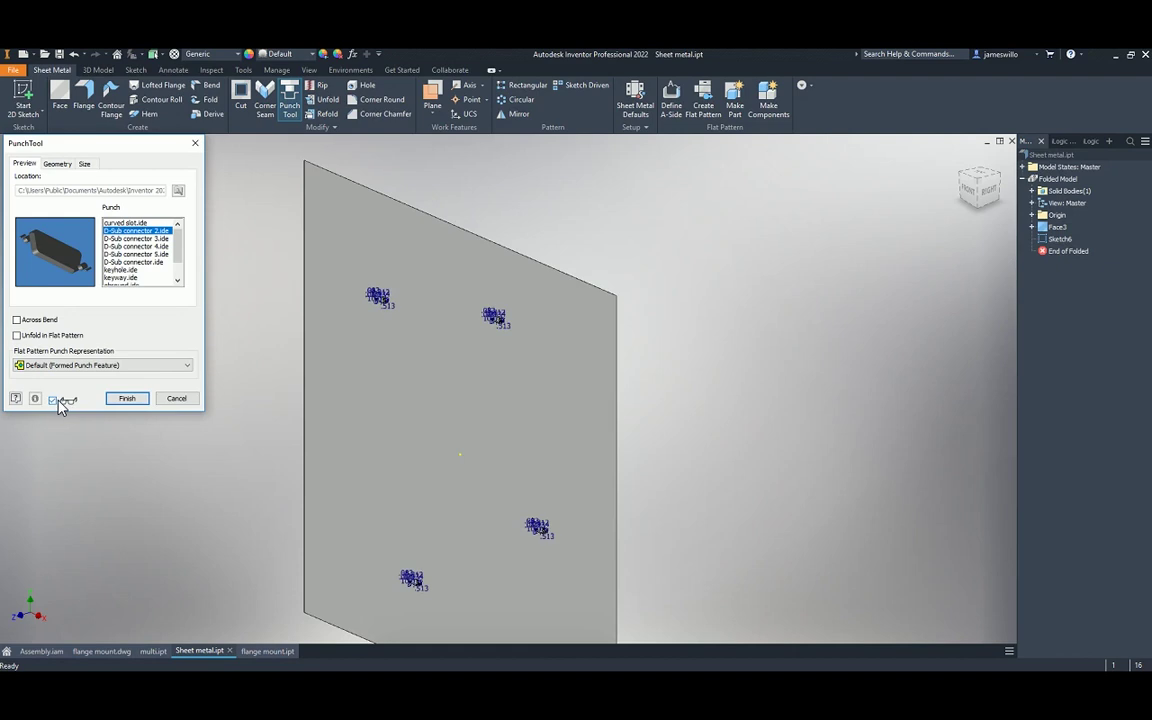
left_click(55, 163)
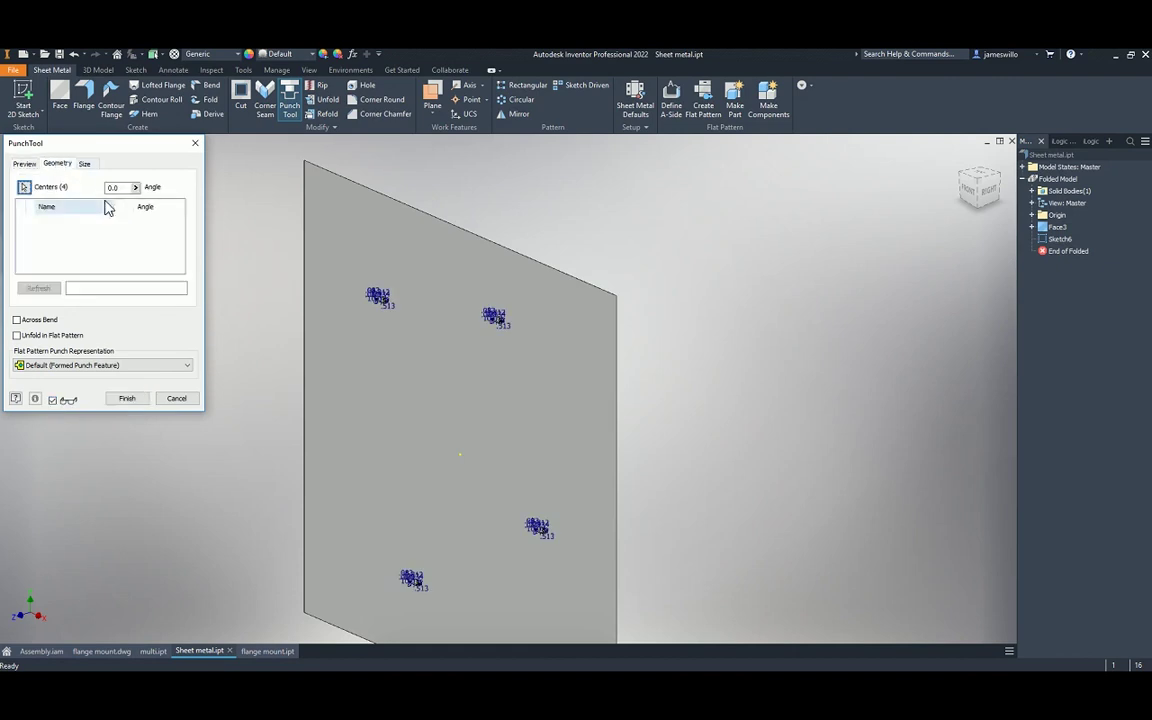
left_click(84, 163)
Set small_hole_offset to .5 and hole_diameter to .2, then finish the four punches
left_click(95, 212)
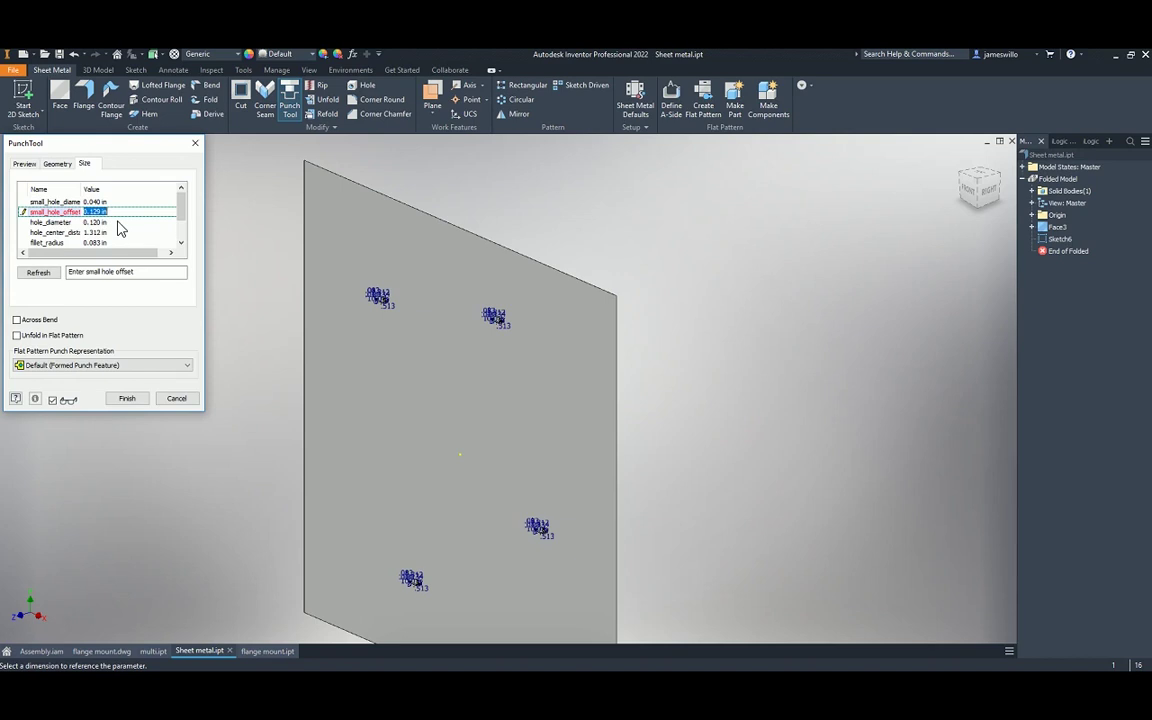
type(".5")
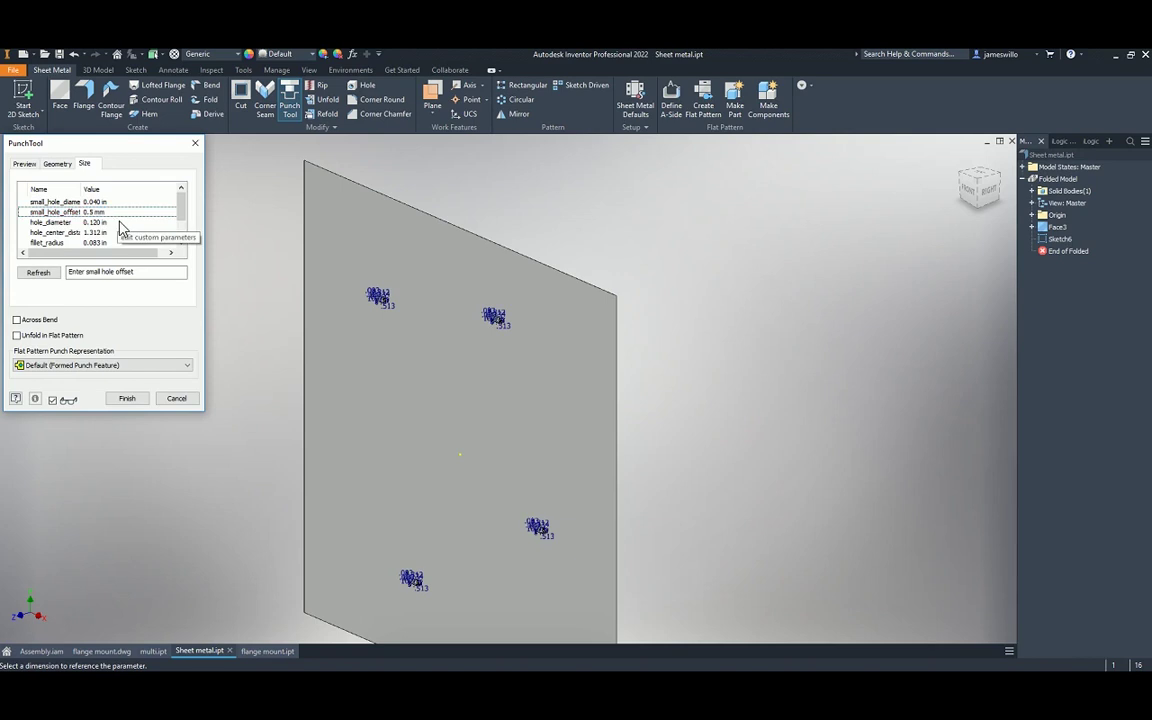
key("Return")
scroll(354, 291, "down", 5)
left_click(105, 222)
type(".2")
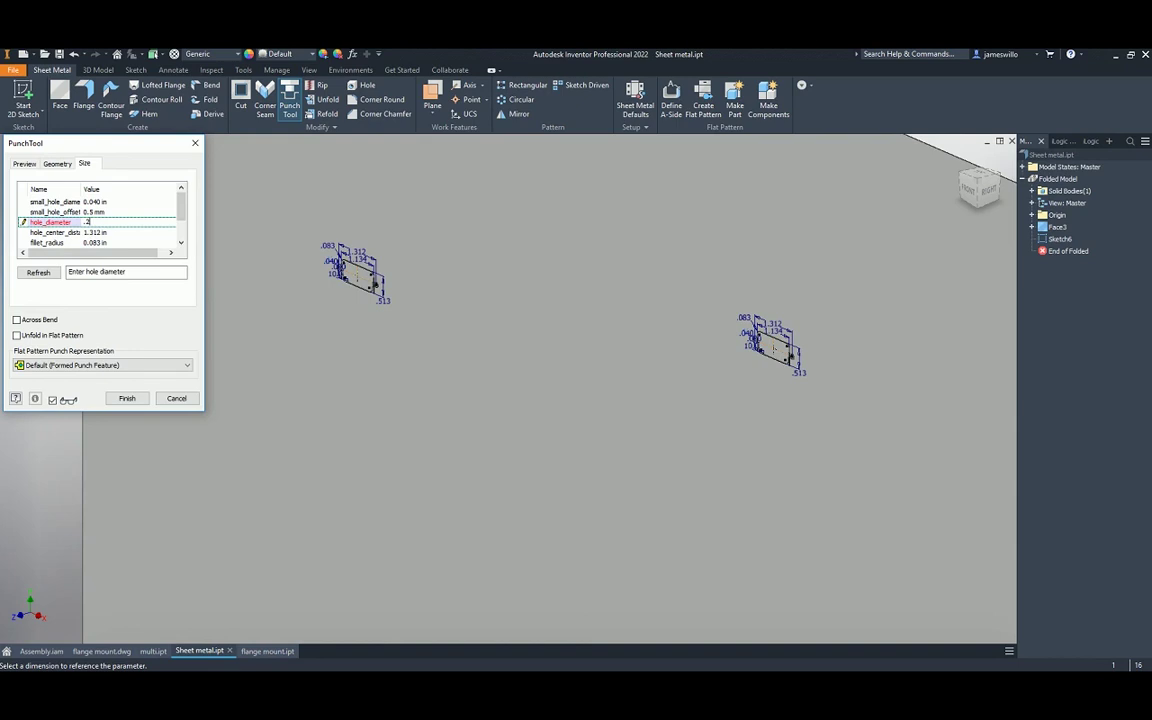
left_click(127, 398)
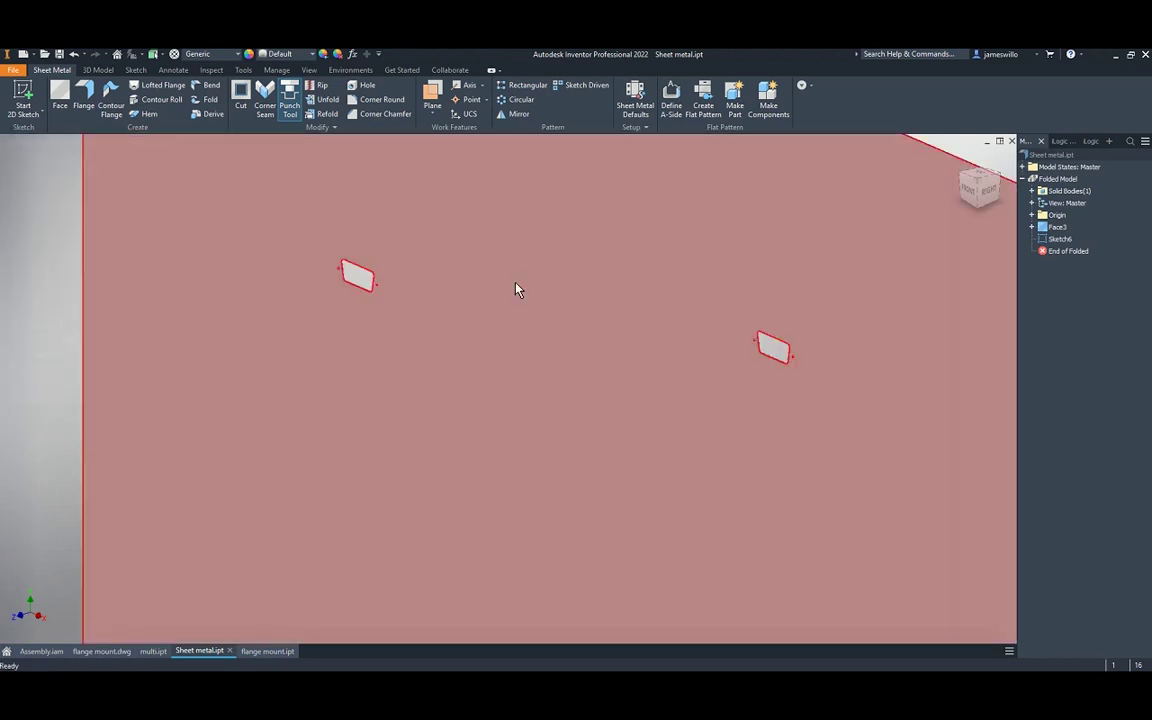
scroll(548, 283, "up", 5)
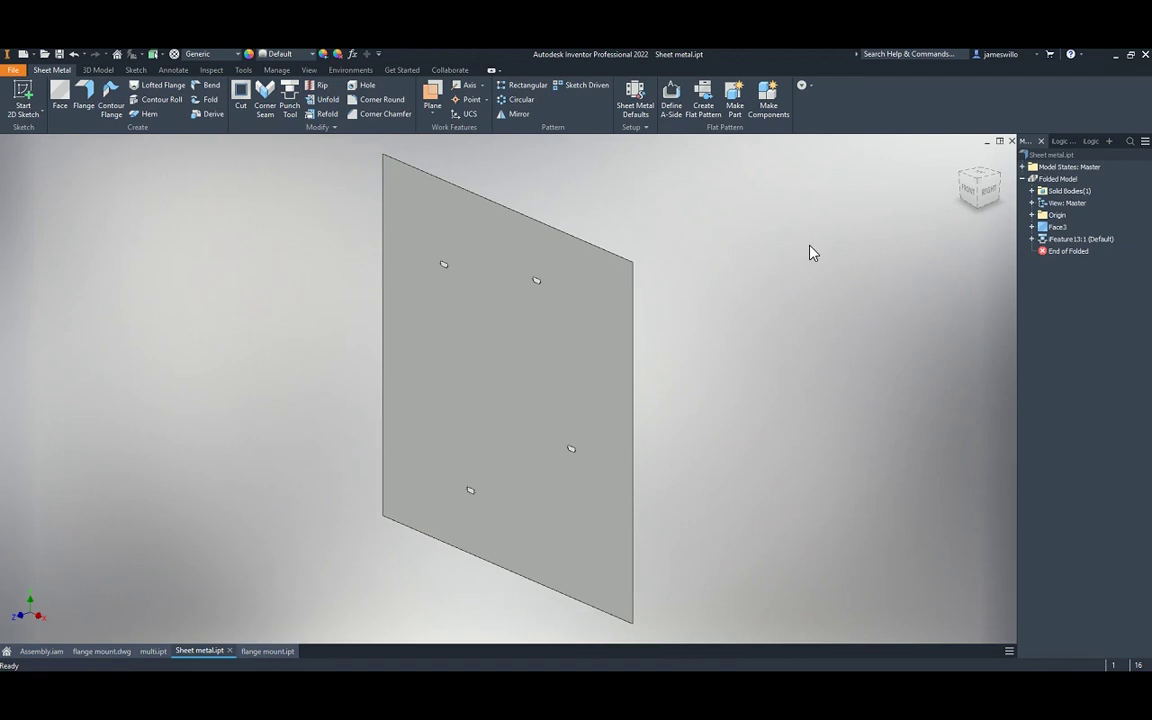
Delete the five numbered rules Rule0 through Rule4 from multi.ipt
left_click(153, 651)
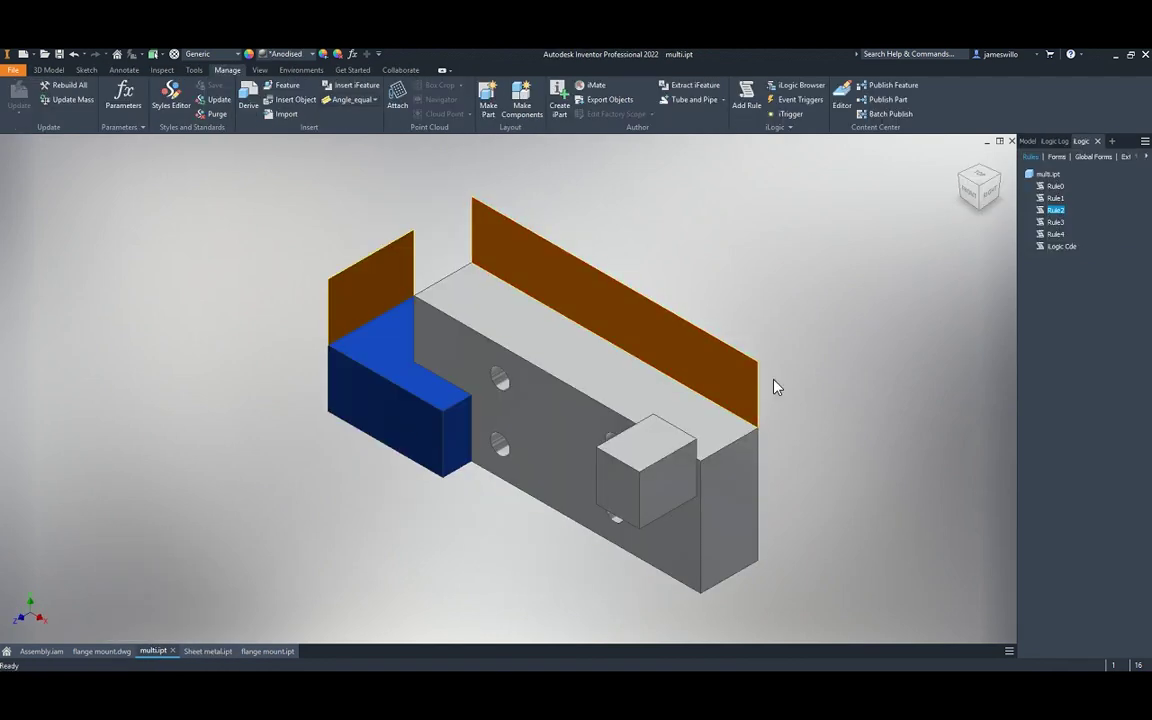
left_click(1054, 198, "shift")
right_click(1043, 228)
left_click(1060, 253)
left_click(1050, 187)
right_click(1055, 237)
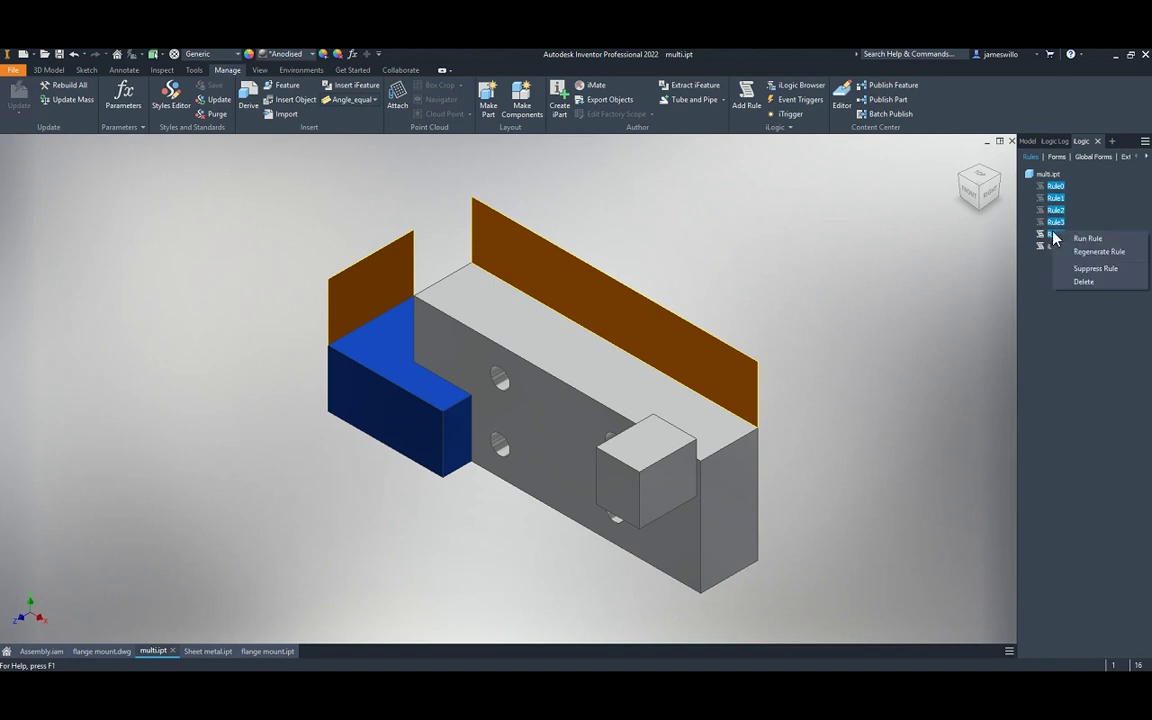
left_click(1093, 282)
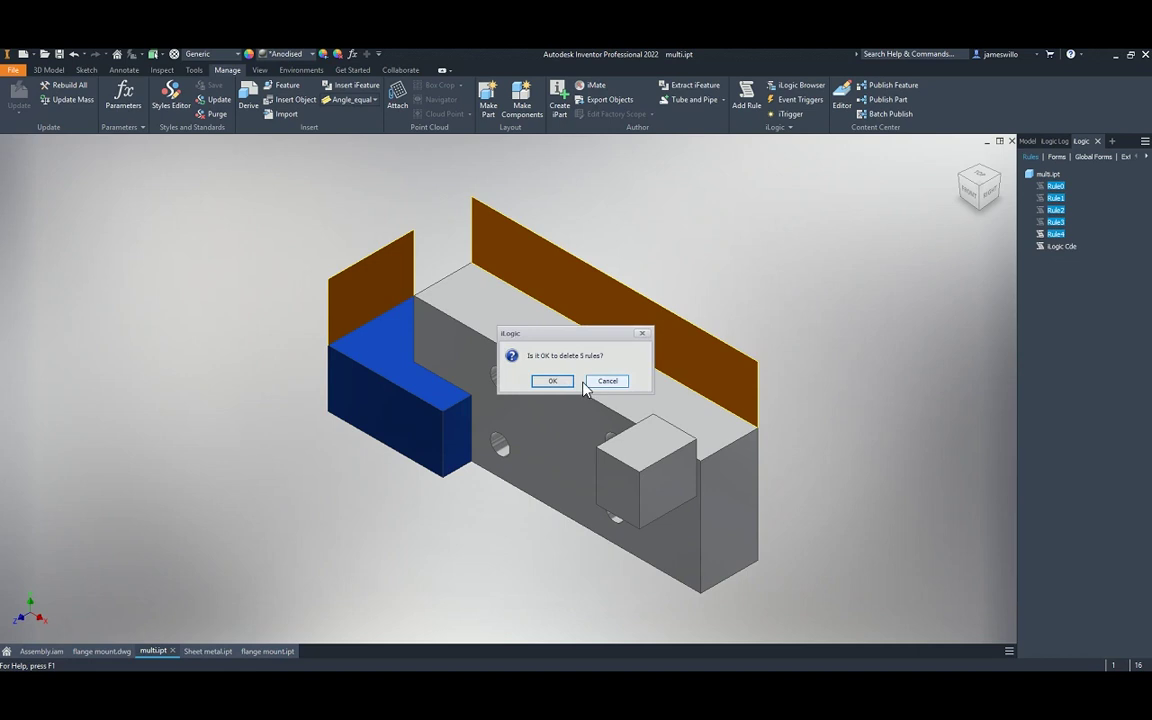
left_click(552, 380)
Rename the remaining rule to iLogic Code and return the part to its home view
left_click(1066, 187)
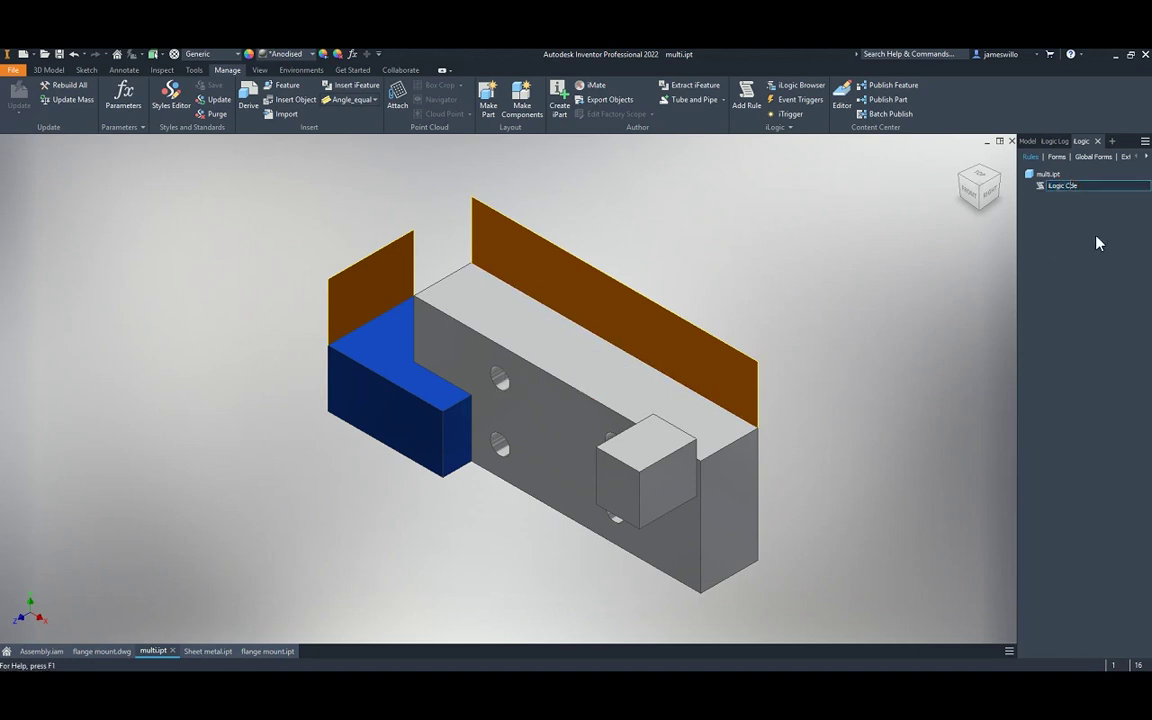
type("o")
key("Return")
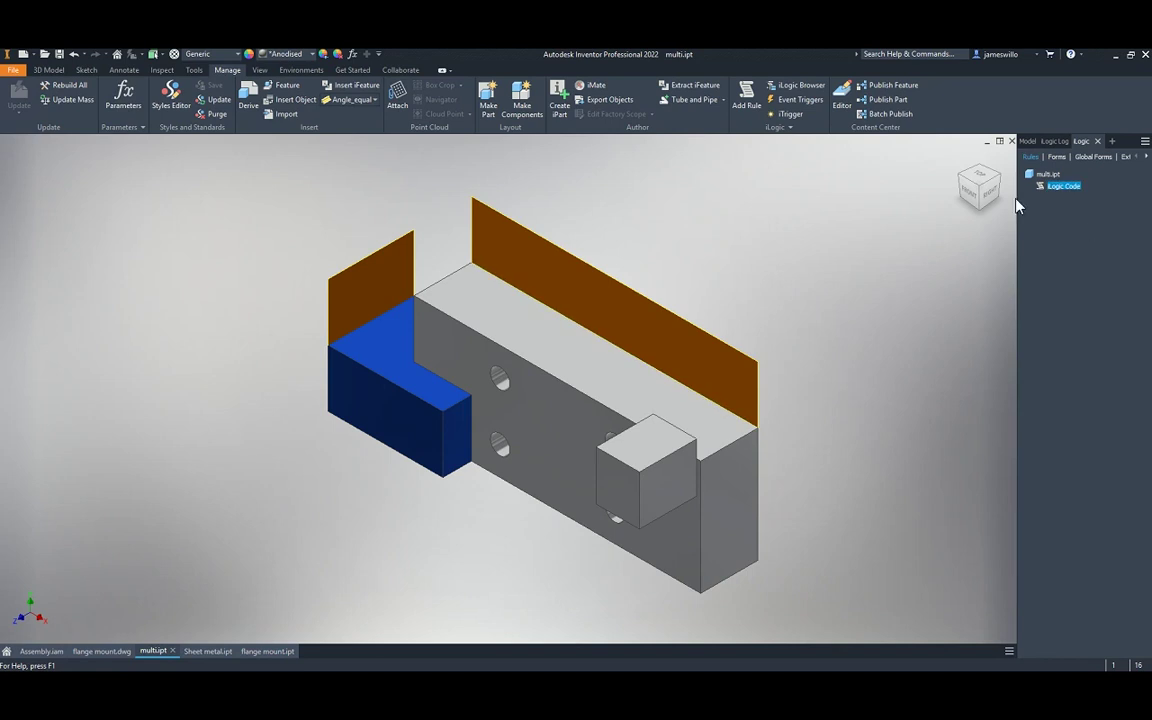
left_click(988, 192)
left_click(1058, 188)
left_click(1062, 187)
left_click(1076, 187)
type("dddf")
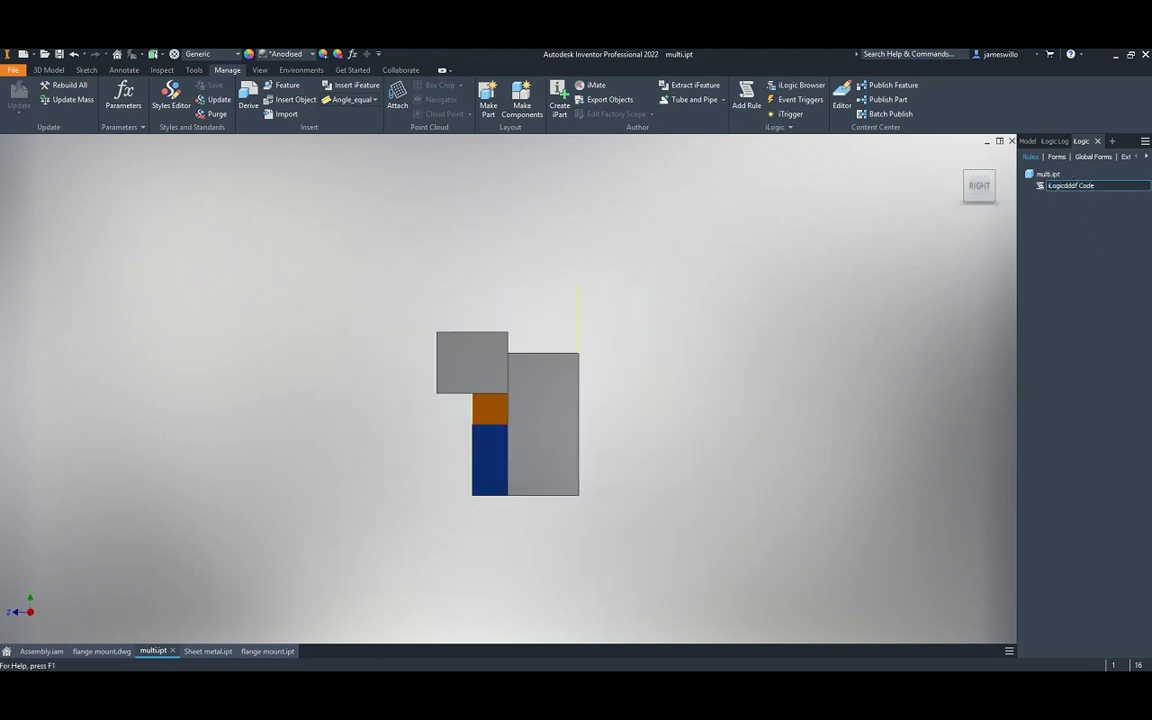
key("Escape")
left_click(961, 162)
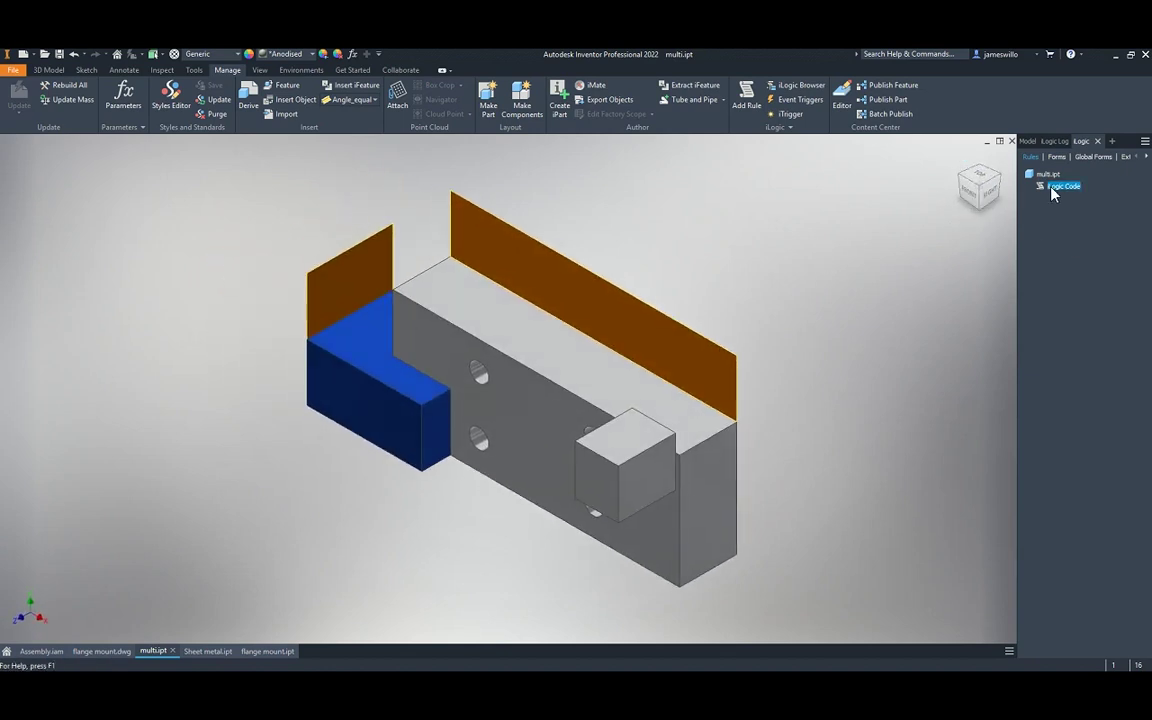
Open the iLogic Code rule and try Find and Search and Replace in the editor
double_click(1052, 189)
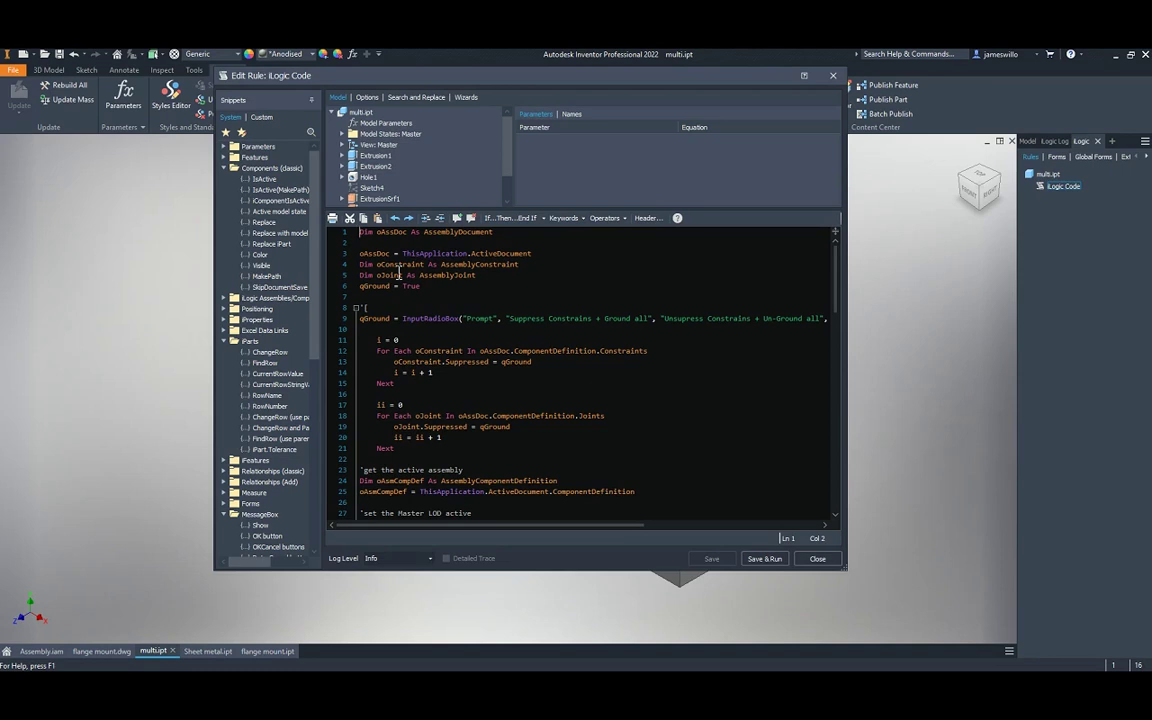
key("ctrl+f")
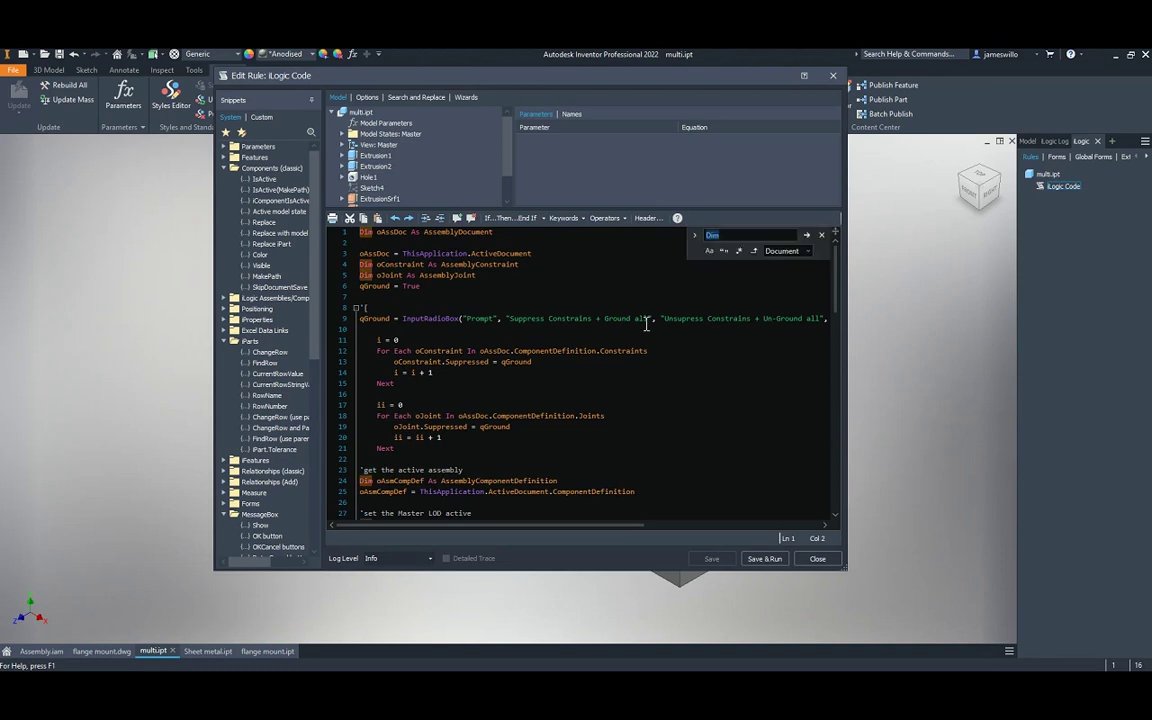
key("ctrl+h")
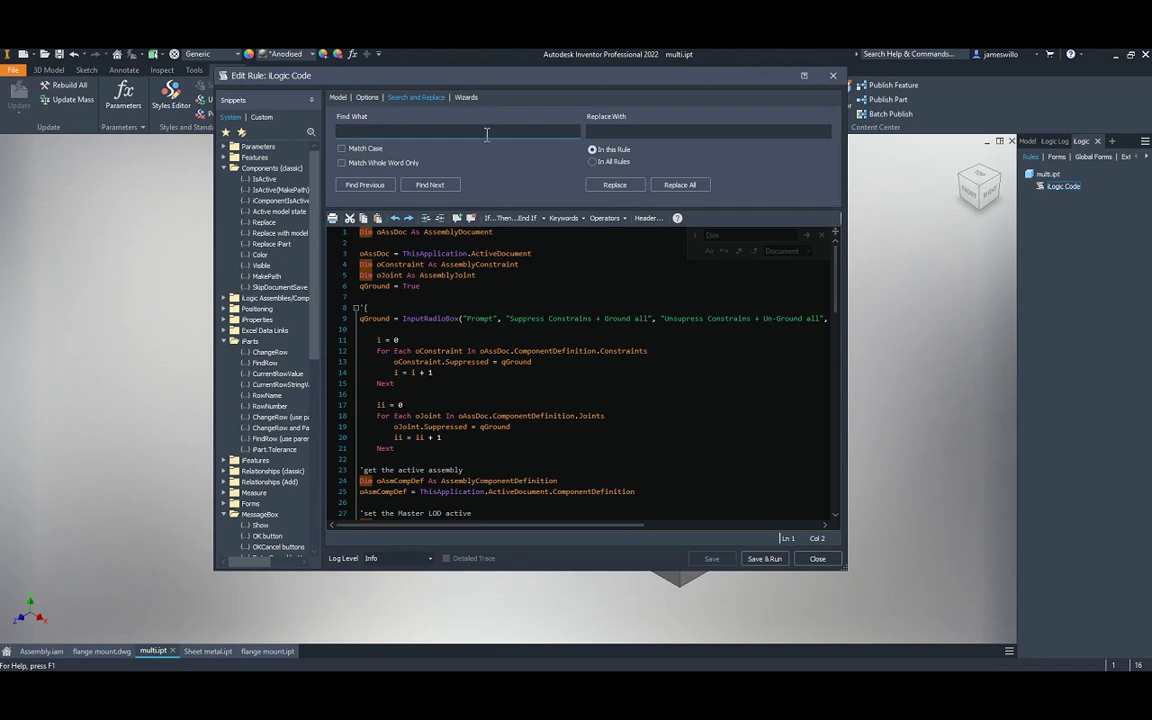
left_click(450, 307)
type("dsfsdfsdfsd")
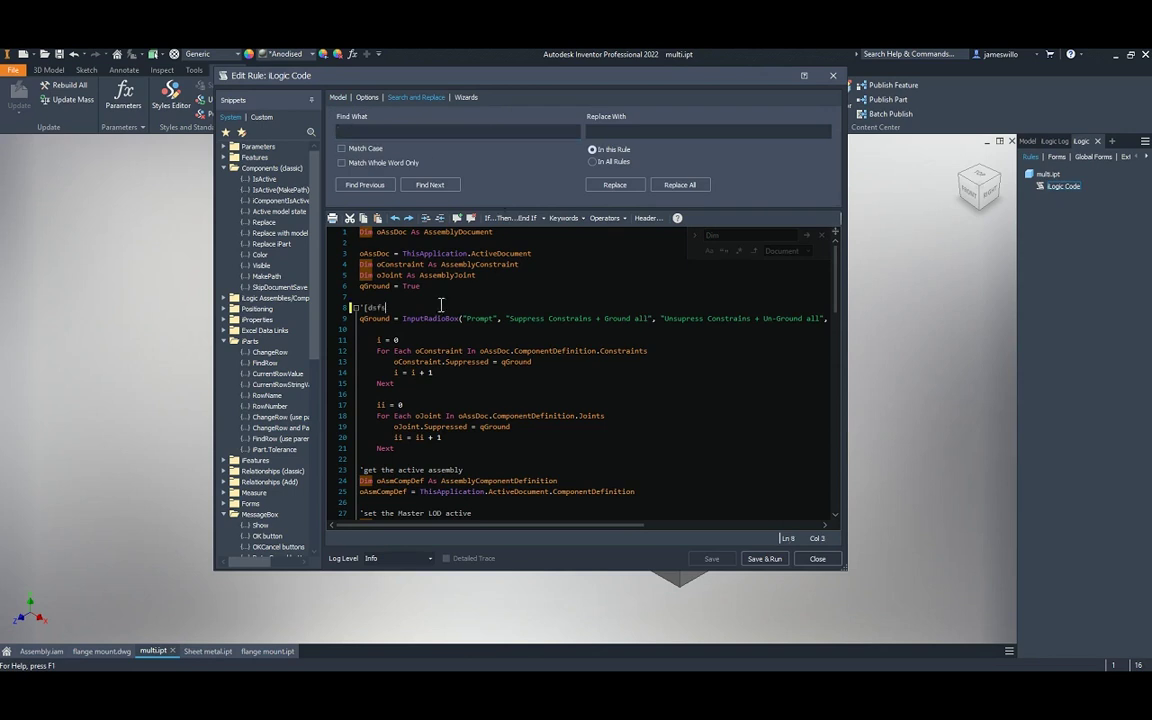
left_click(395, 219)
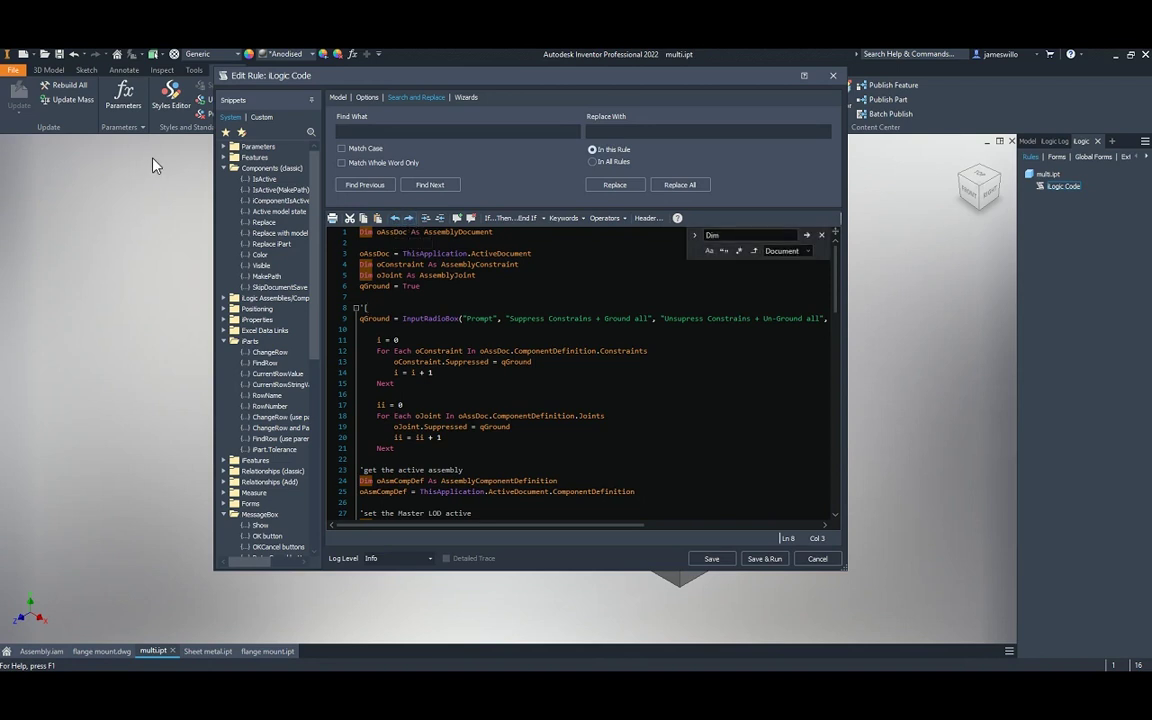
Search snippets for 'active', fold the code blocks at lines 8 and 33, and close the editor
left_click(309, 133)
type("active")
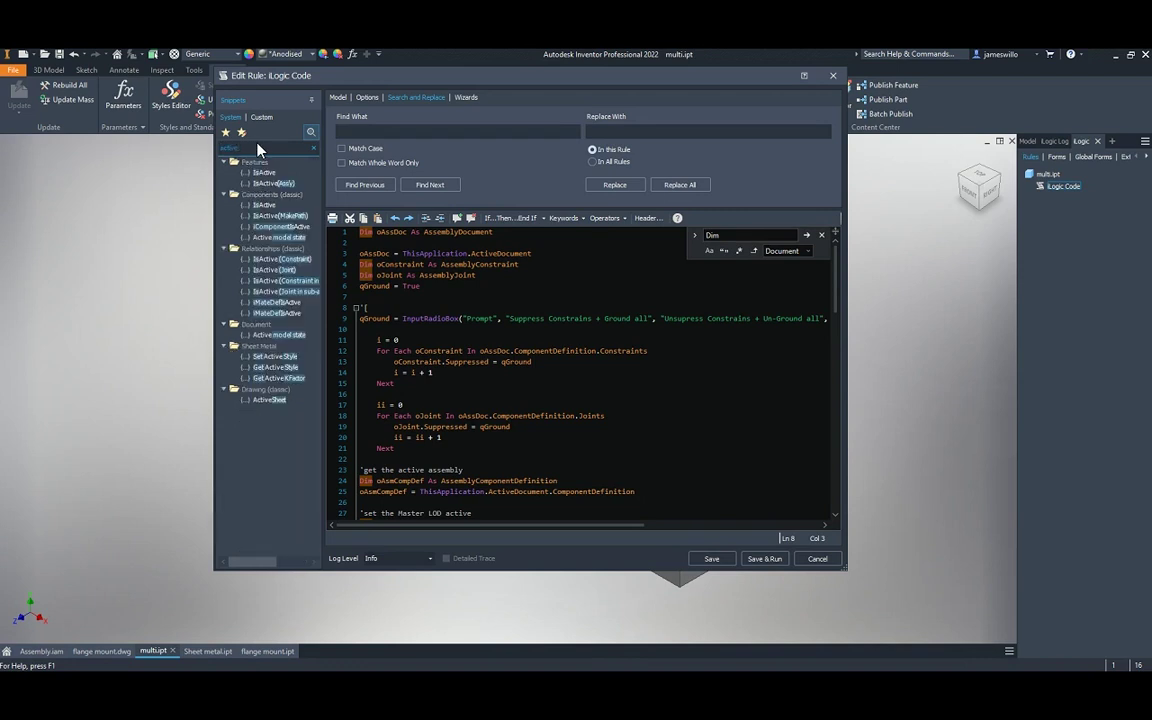
left_click(313, 148)
left_click(355, 308)
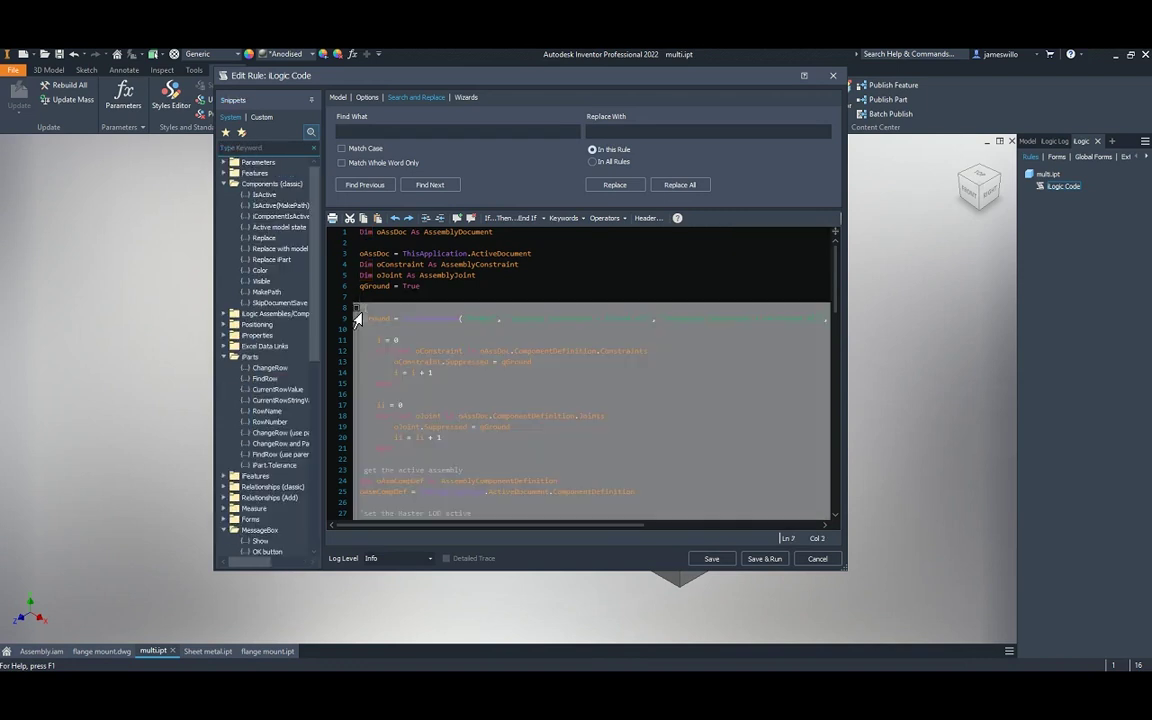
left_click(355, 330)
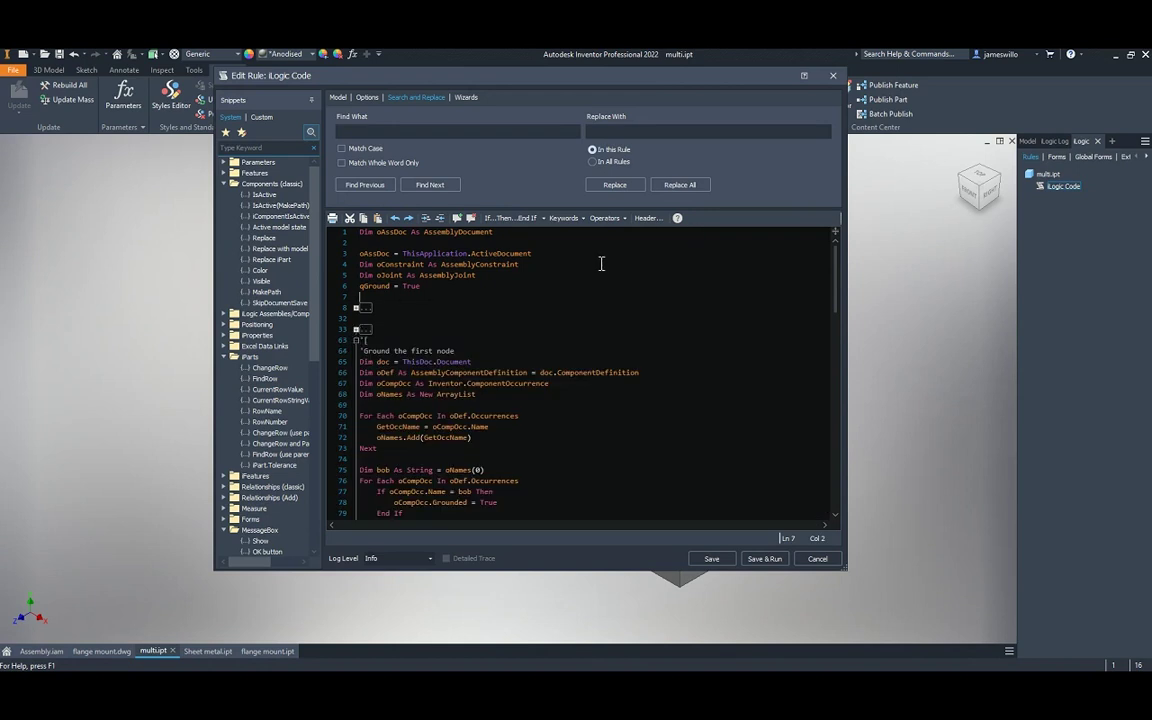
scroll(600, 263, "down", 3)
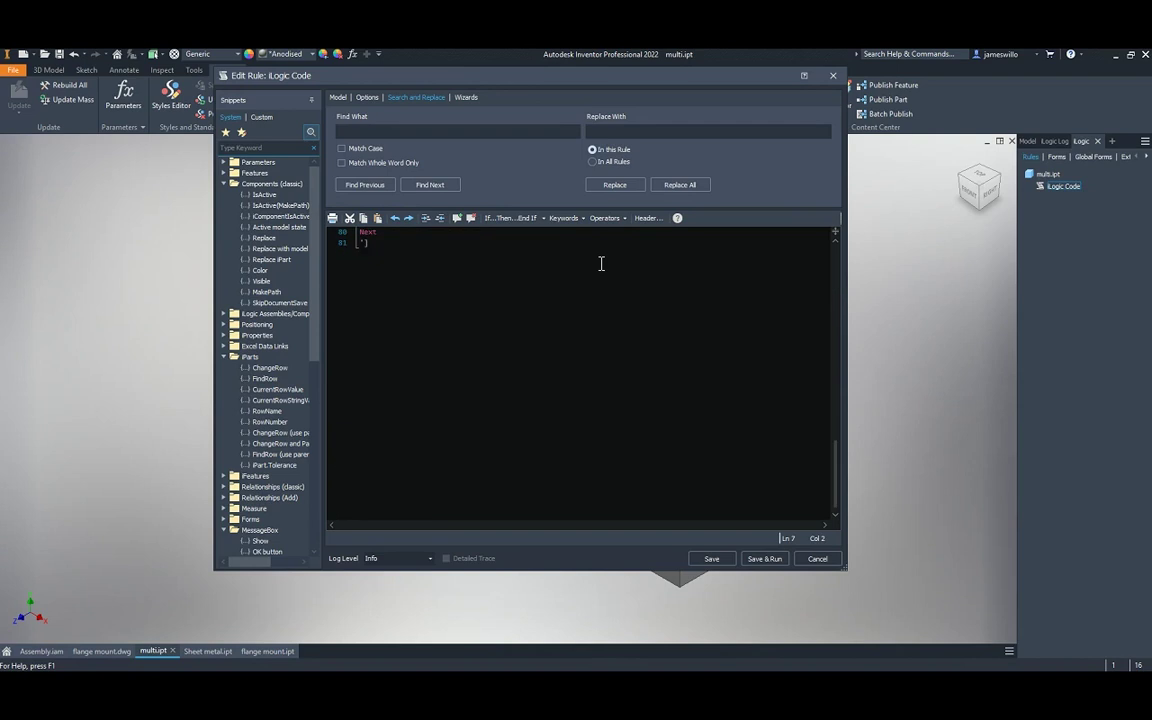
left_click(421, 340)
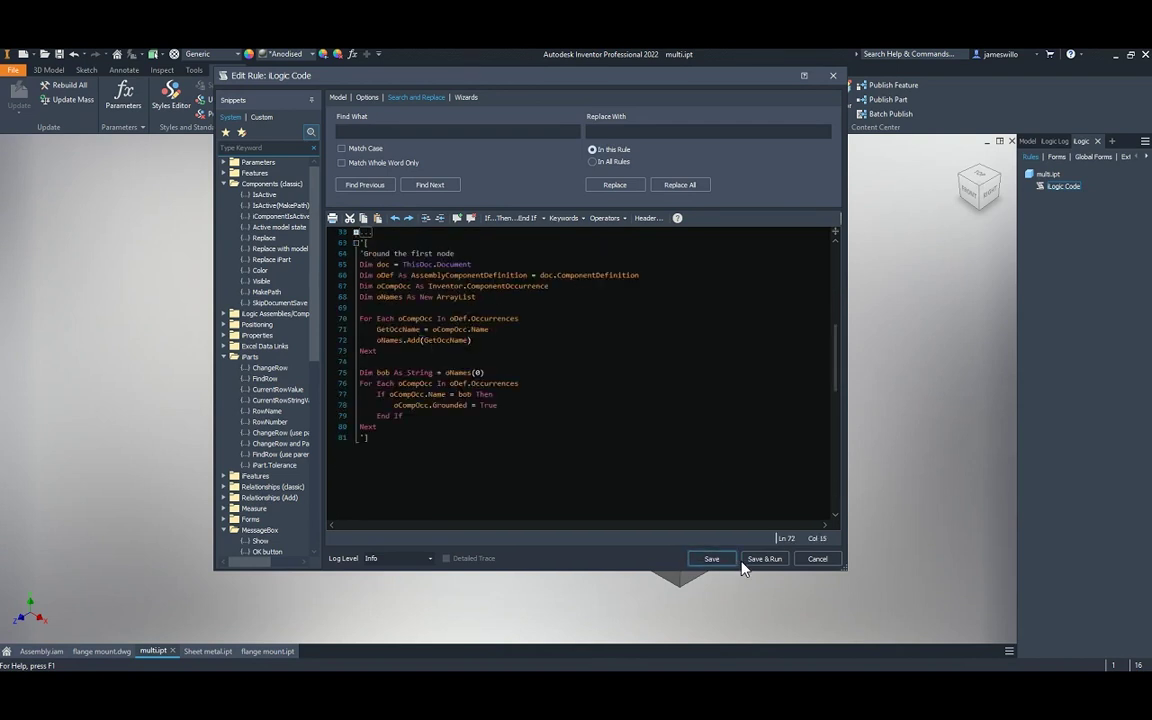
left_click(812, 560)
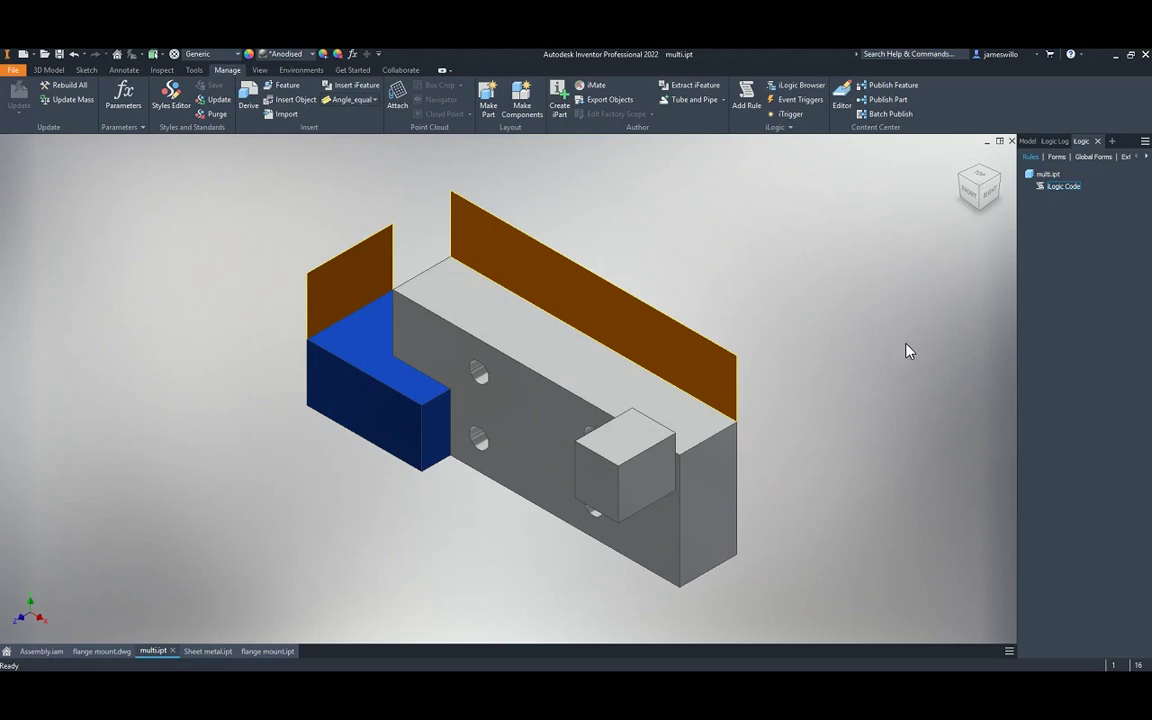
Open the iLogic Code rule in the editor and scroll through its code
left_click(1043, 188)
double_click(1043, 188)
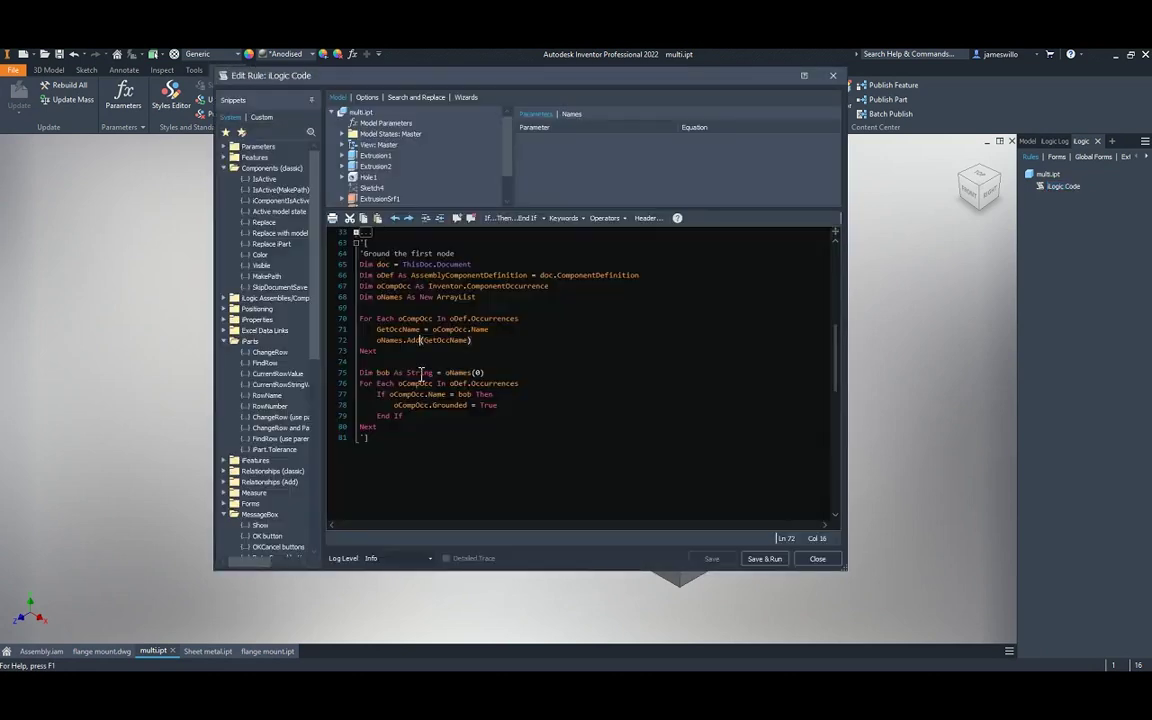
scroll(396, 328, "up", 3)
scroll(396, 328, "down", 7)
scroll(416, 327, "up", 4)
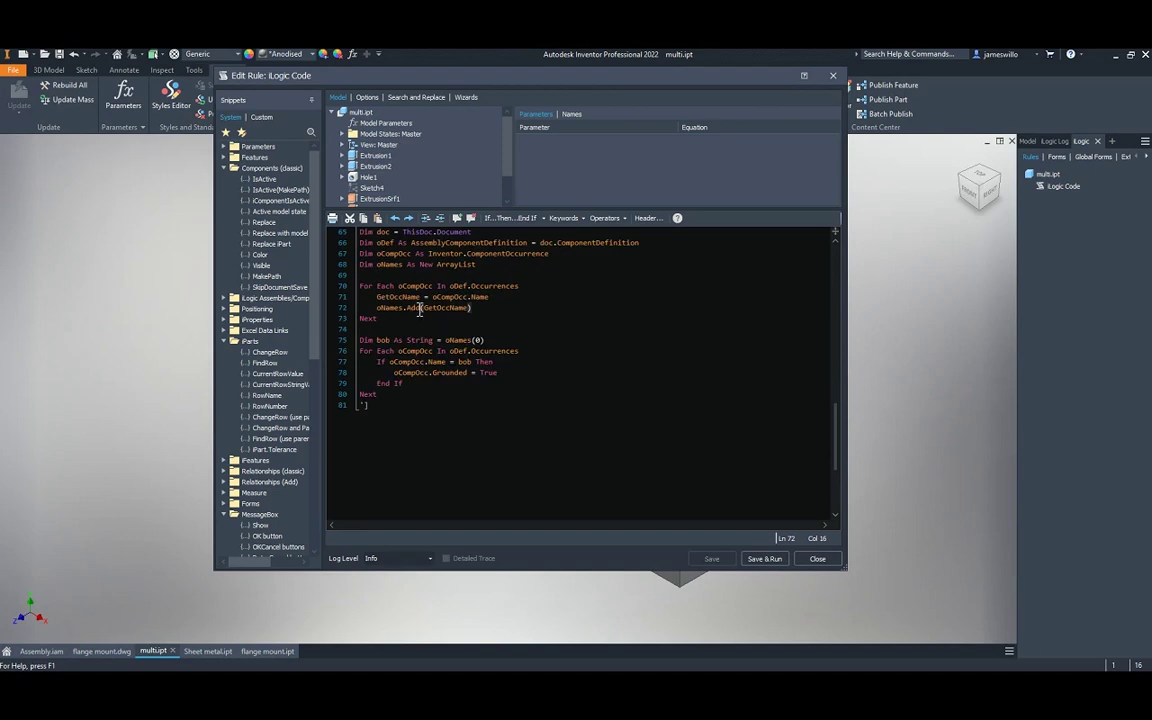
scroll(458, 314, "up", 4)
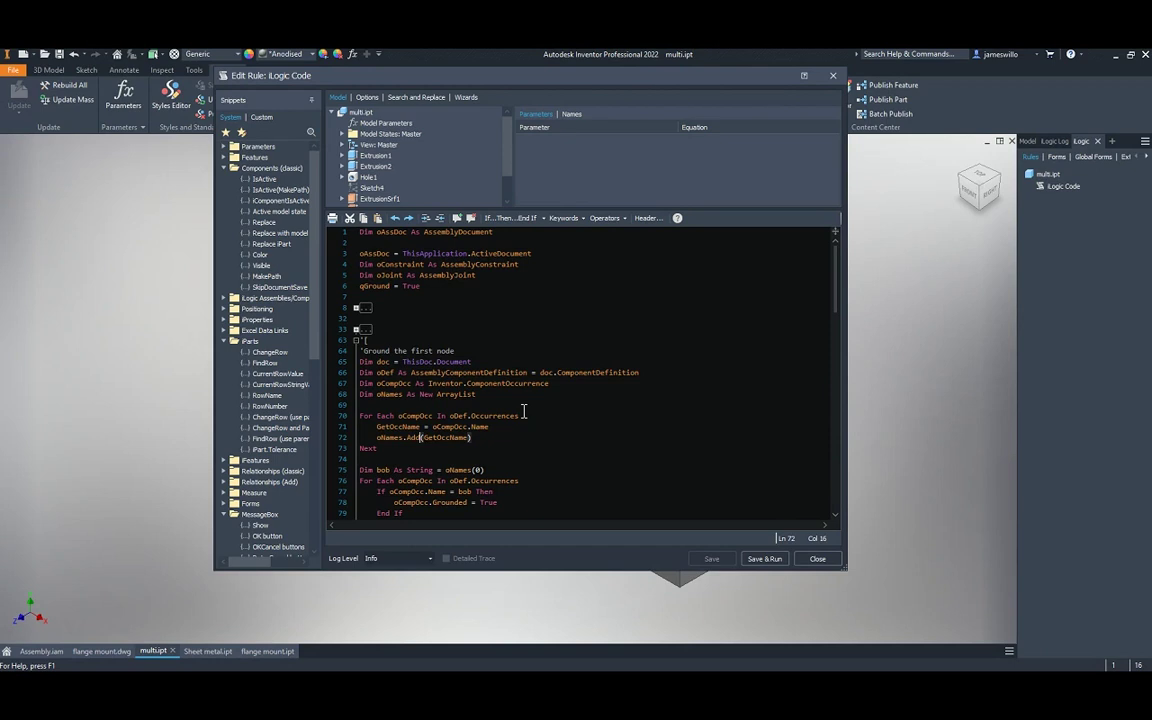
scroll(522, 411, "down", 2)
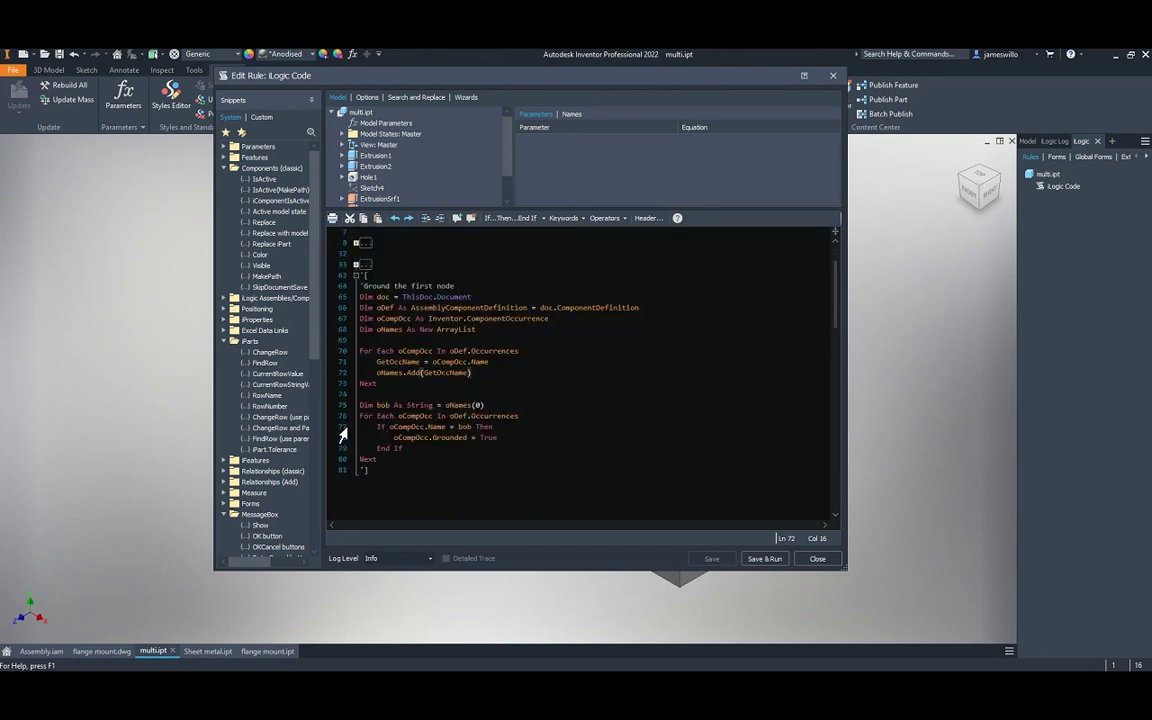
scroll(342, 340, "up", 2)
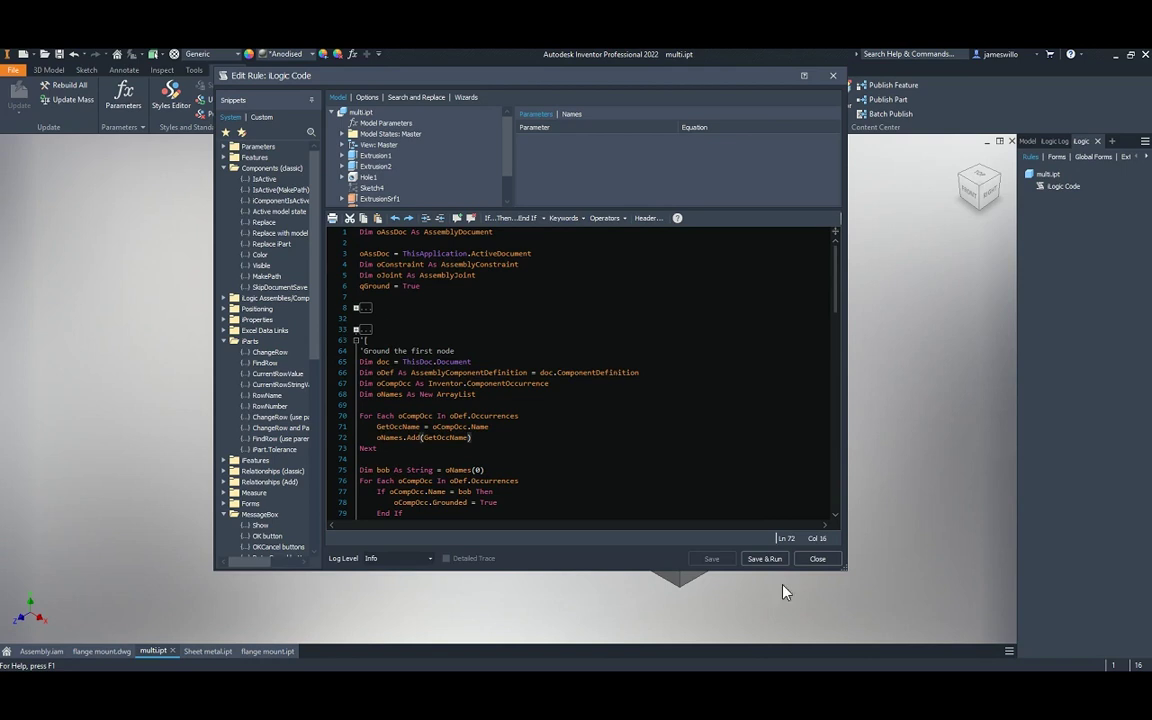
Save and run the rule, highlight the 'Error on line 3' message, then dismiss it
left_click(762, 559)
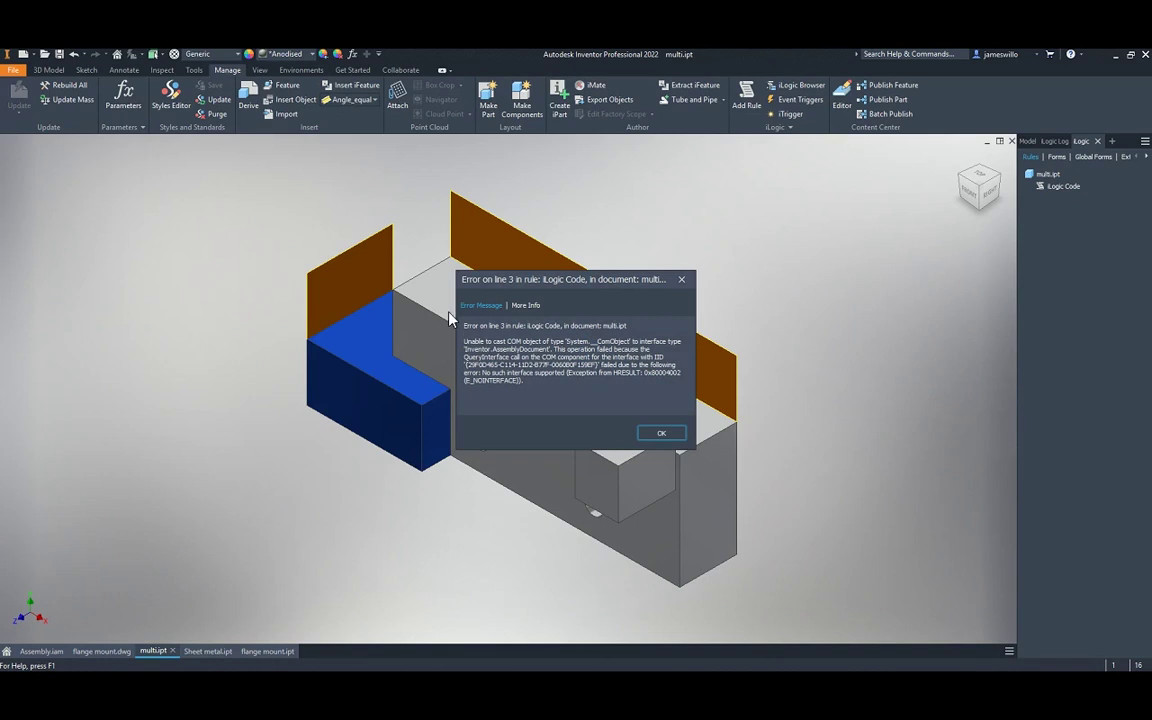
double_click(498, 328)
left_click_drag(498, 332, 464, 330)
left_click(508, 327)
left_click_drag(508, 327, 464, 329)
left_click(677, 434)
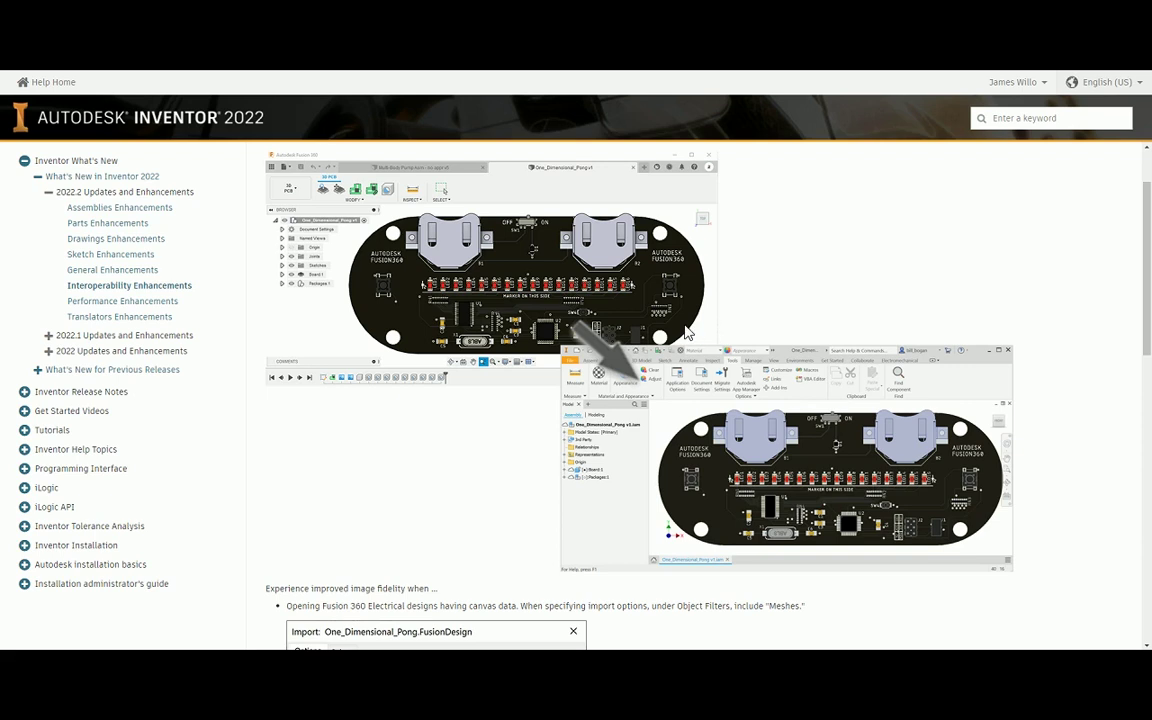
Scroll through the Interoperability Enhancements notes covering Fusion 360 and the Upchain for Inventor add-in
scroll(787, 391, "down", 5)
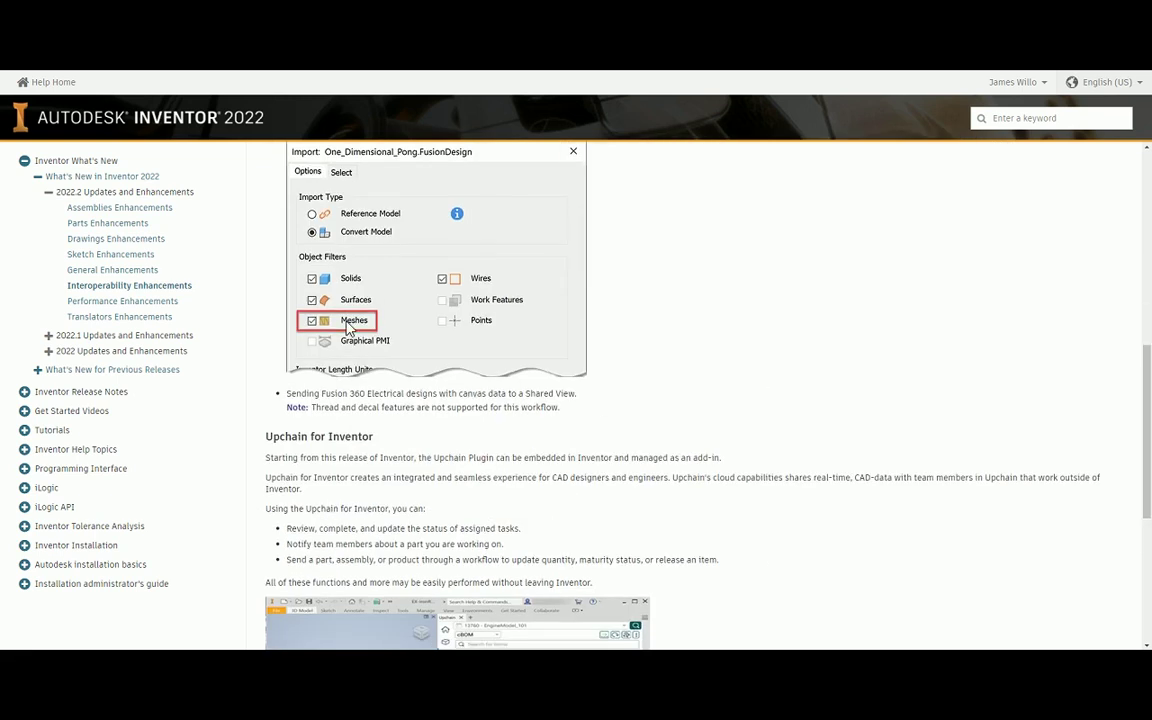
scroll(736, 352, "down", 2)
scroll(737, 352, "down", 1)
scroll(738, 352, "up", 1)
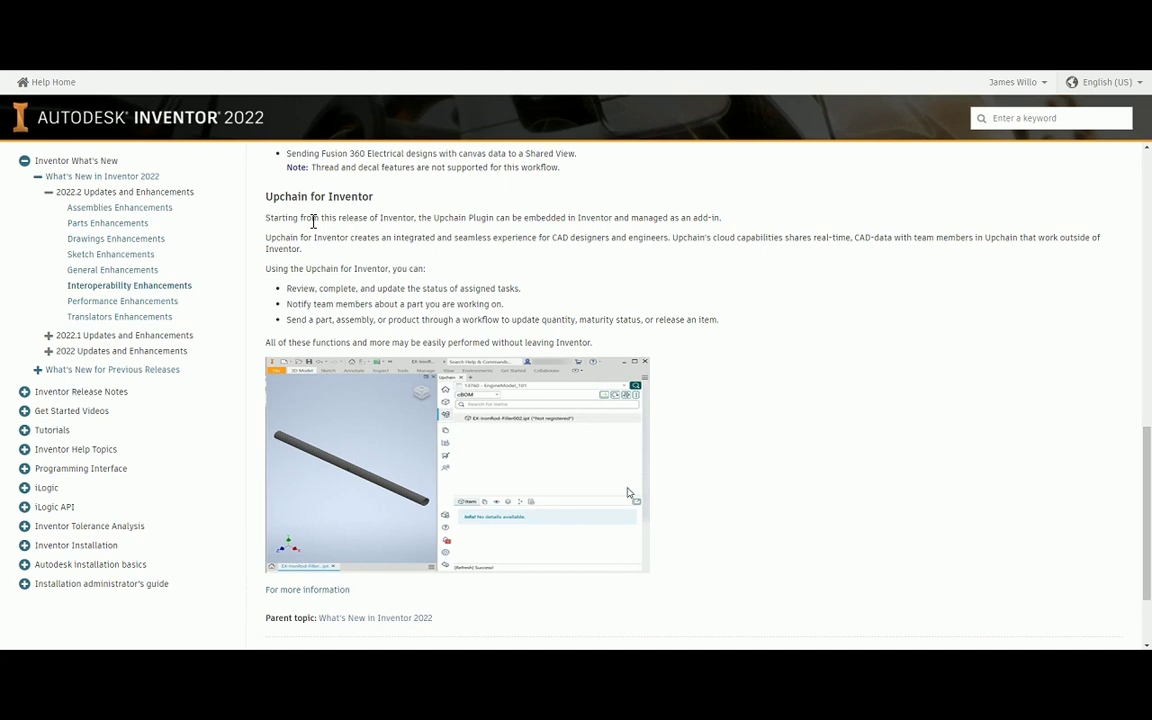
Open Translators Enhancements and scroll down to the DWFX Export mesh display notes
left_click(106, 318)
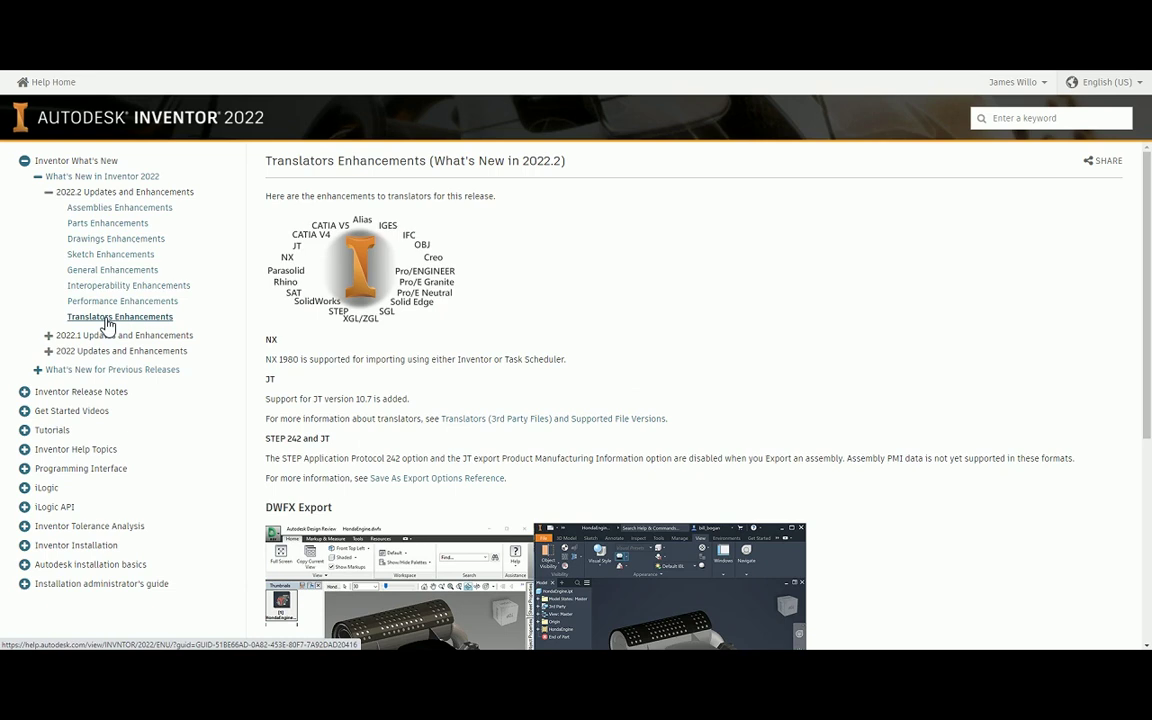
scroll(535, 328, "down", 3)
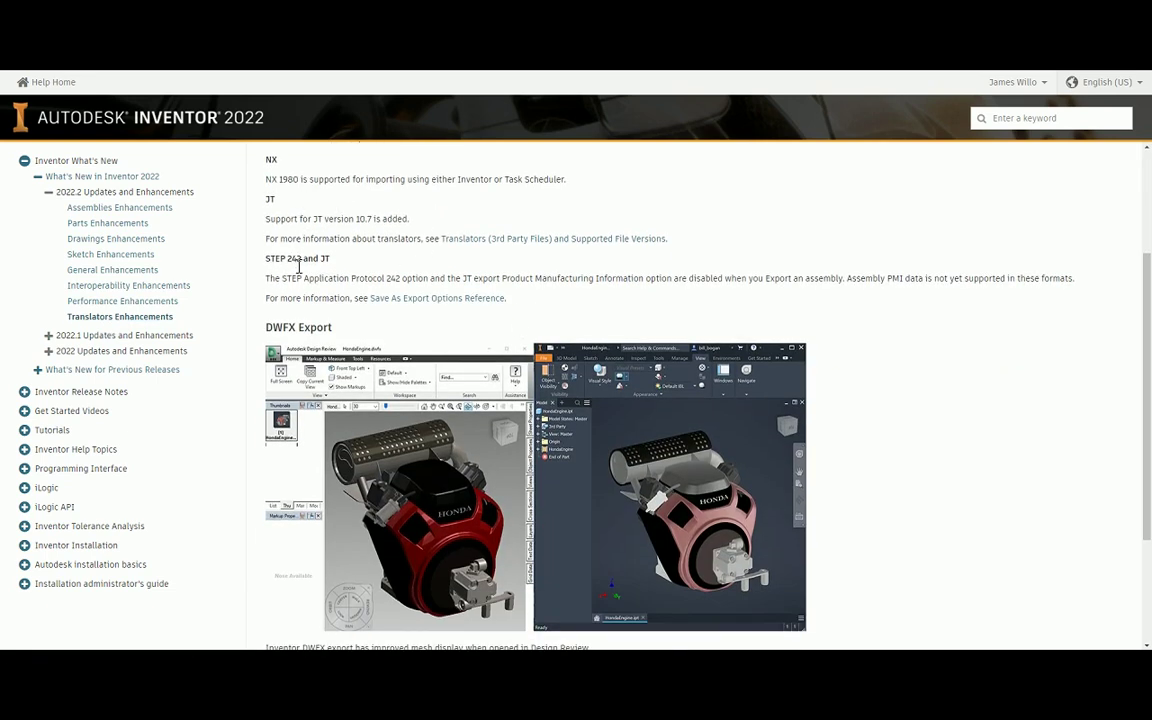
scroll(440, 230, "down", 3)
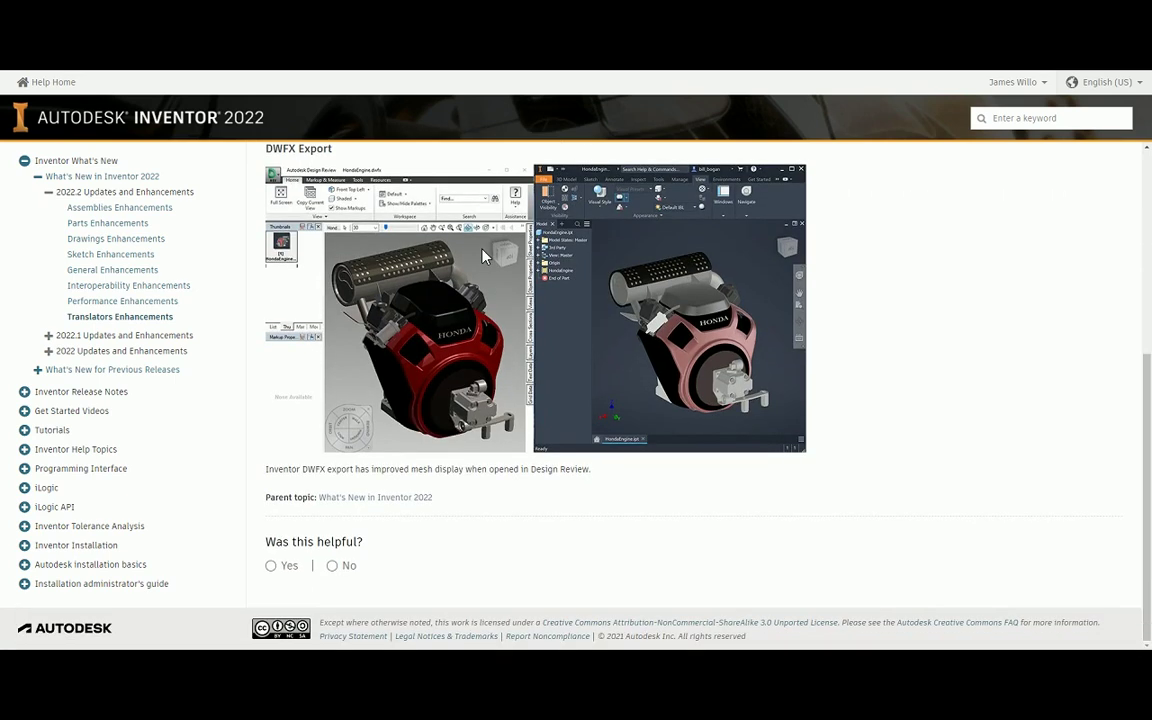